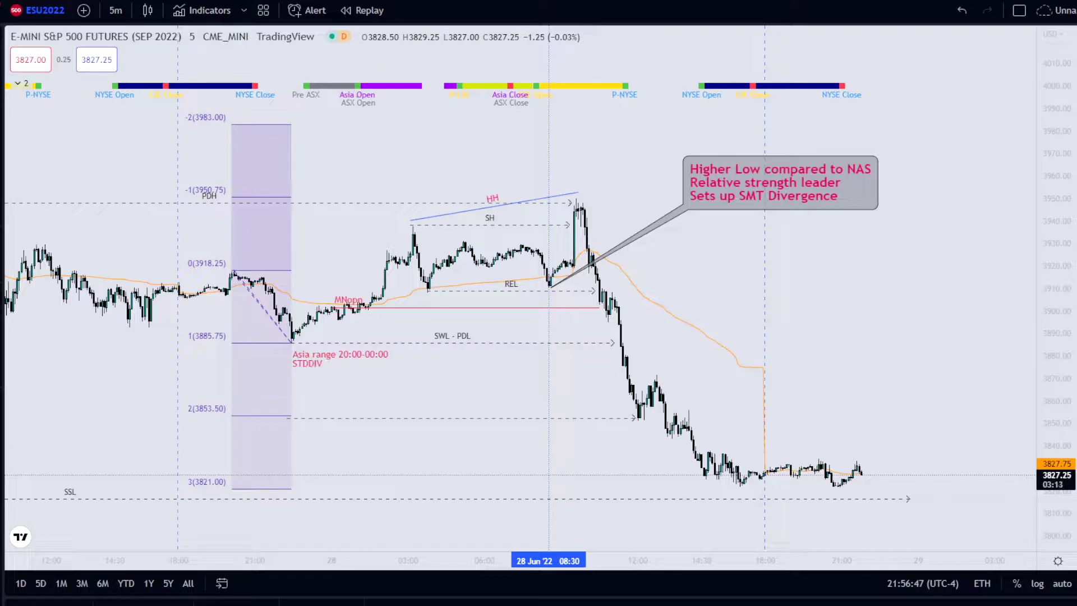
Examine the ESU2022 five-minute chart from the Asia range through the 28 June sell-off, with the price levels enlarged
left_click_drag(1071, 439, 1057, 391)
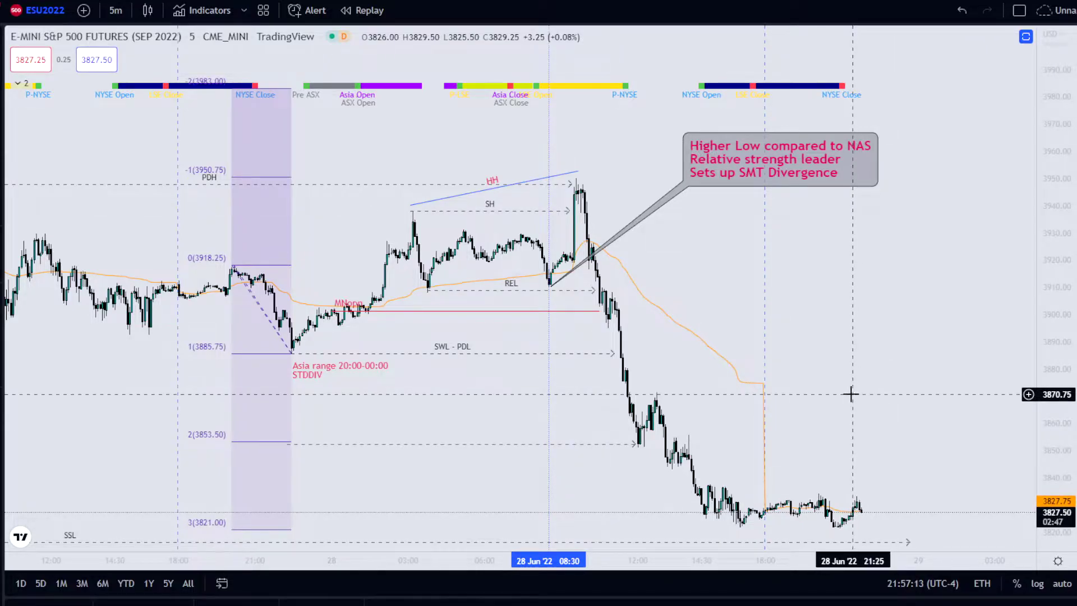
scroll(846, 392, "up", 3)
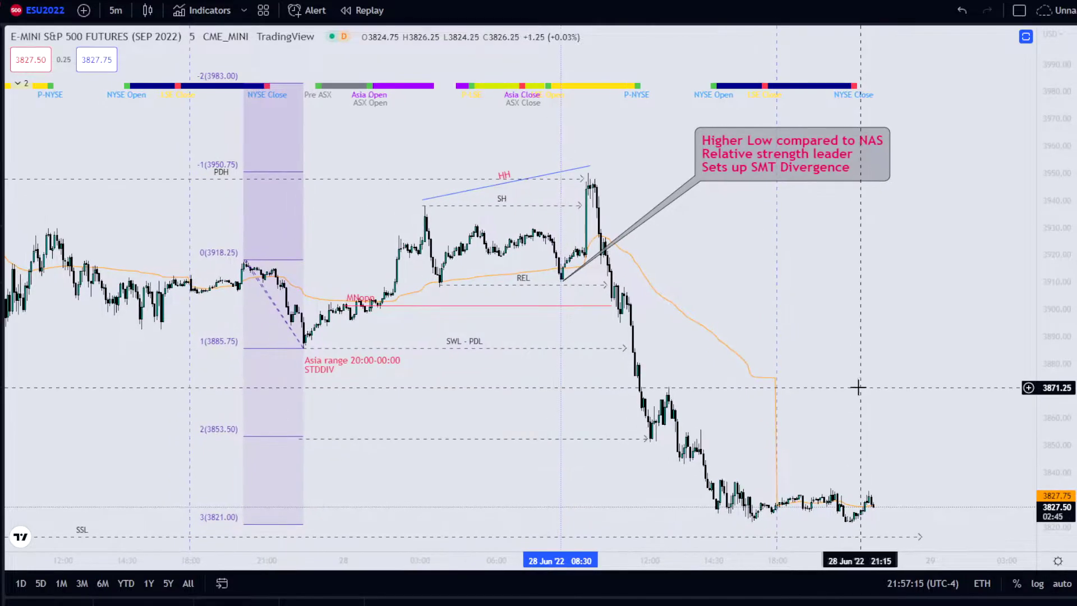
left_click_drag(854, 386, 872, 387)
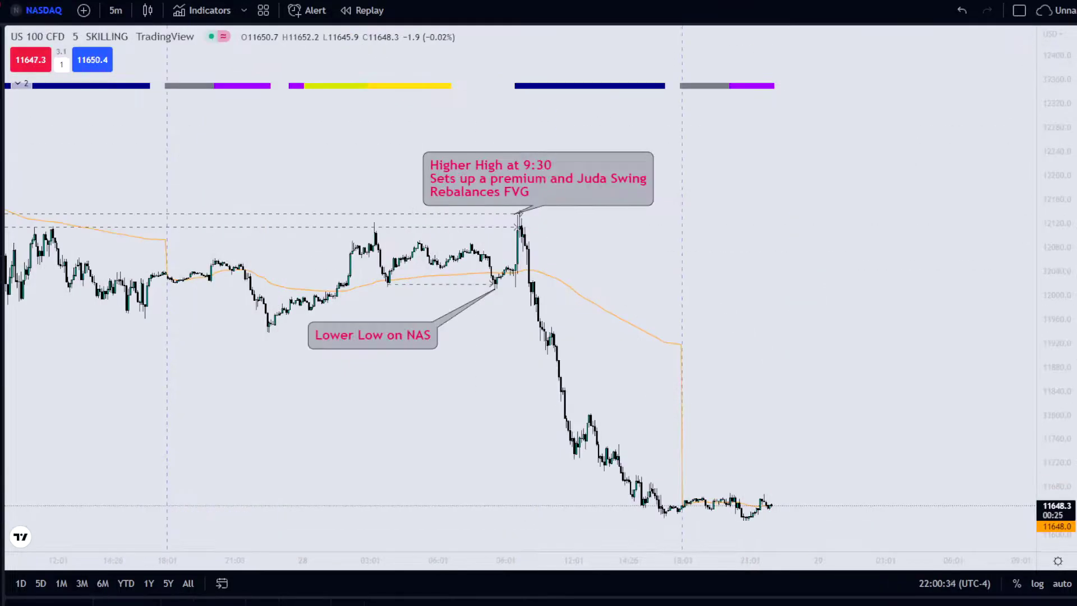
Examine the NASDAQ chart around the annotated 9:30 higher high and the lower low before it
left_click_drag(1051, 314, 1051, 247)
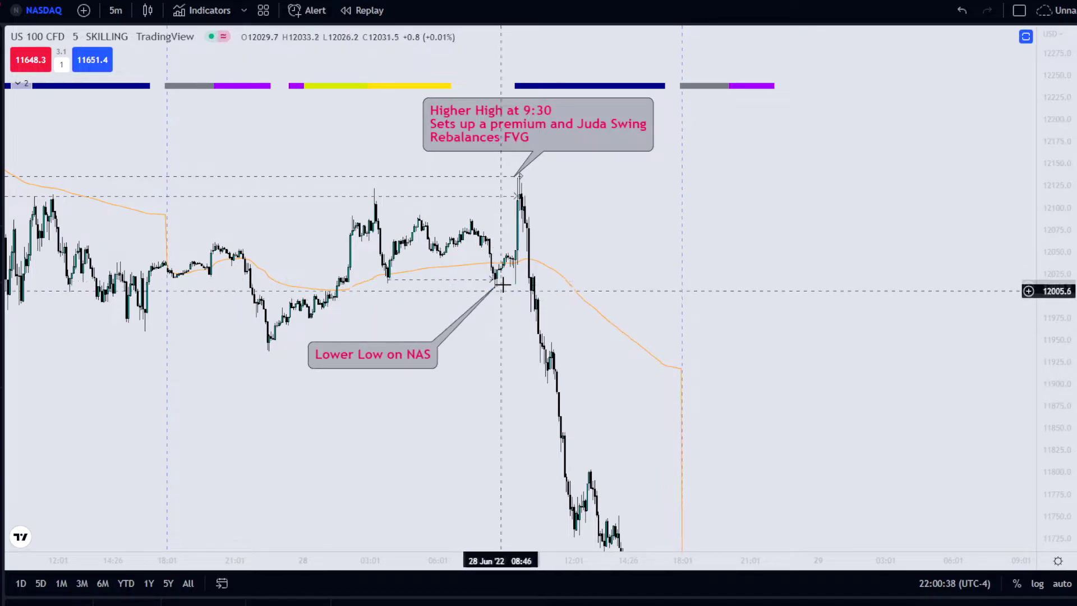
left_click_drag(516, 313, 559, 337)
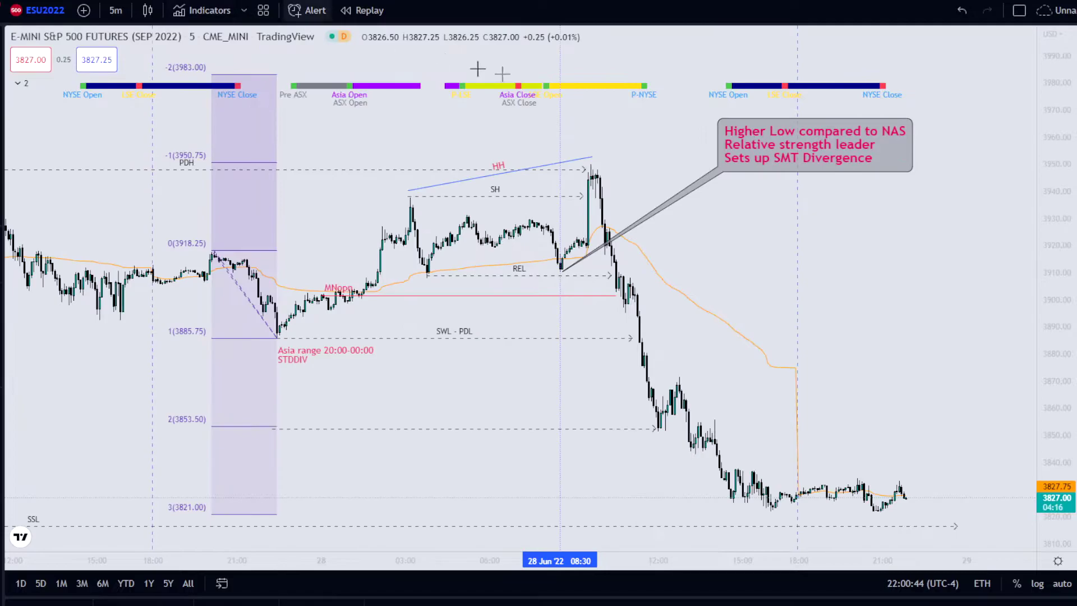
Compare the ESU2022 chart's higher low at 08:30 on 28 June with its REL, SH and HH markings
left_click_drag(723, 227, 750, 247)
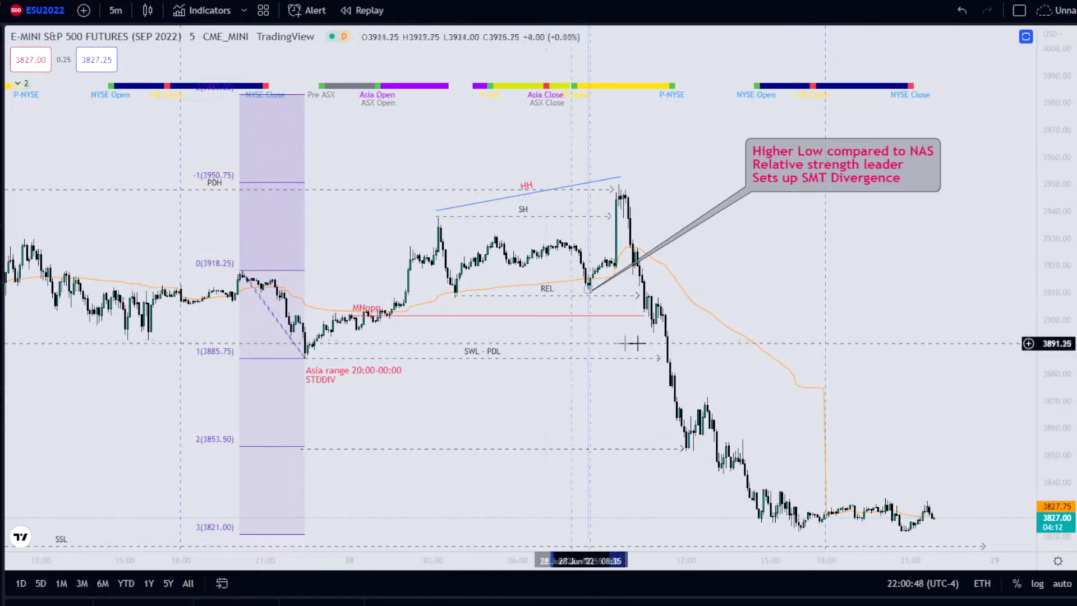
scroll(635, 271, "up", 1)
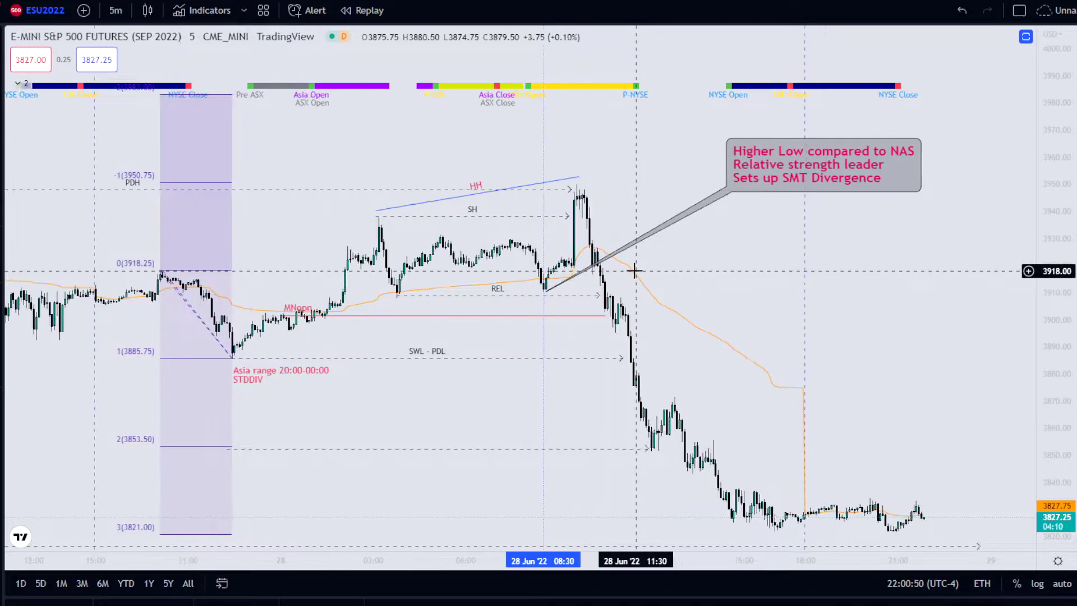
scroll(672, 297, "down", 1)
scroll(675, 298, "up", 1)
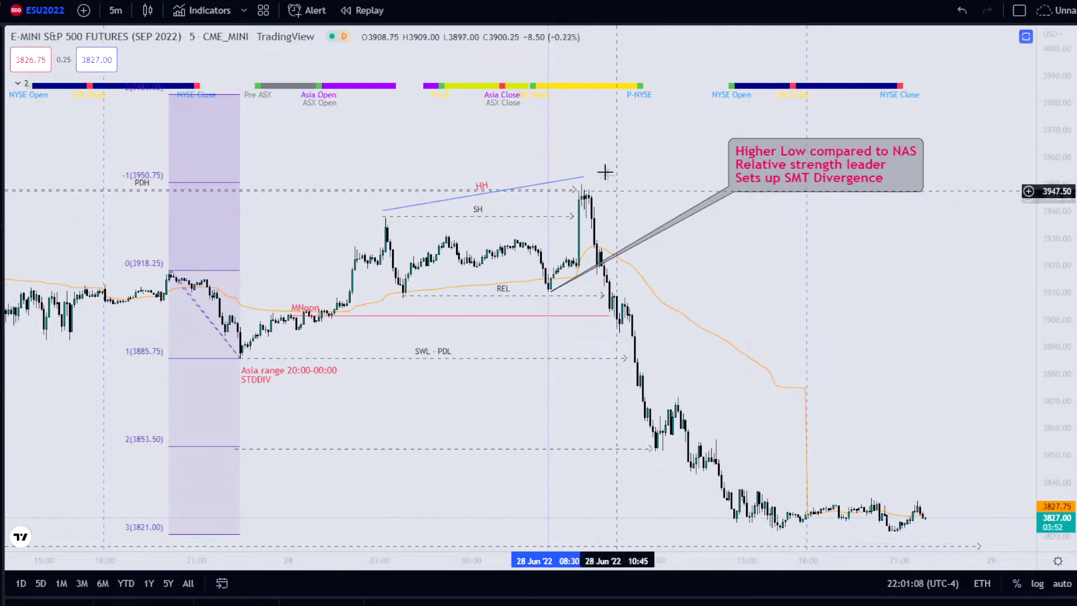
scroll(667, 202, "up", 3)
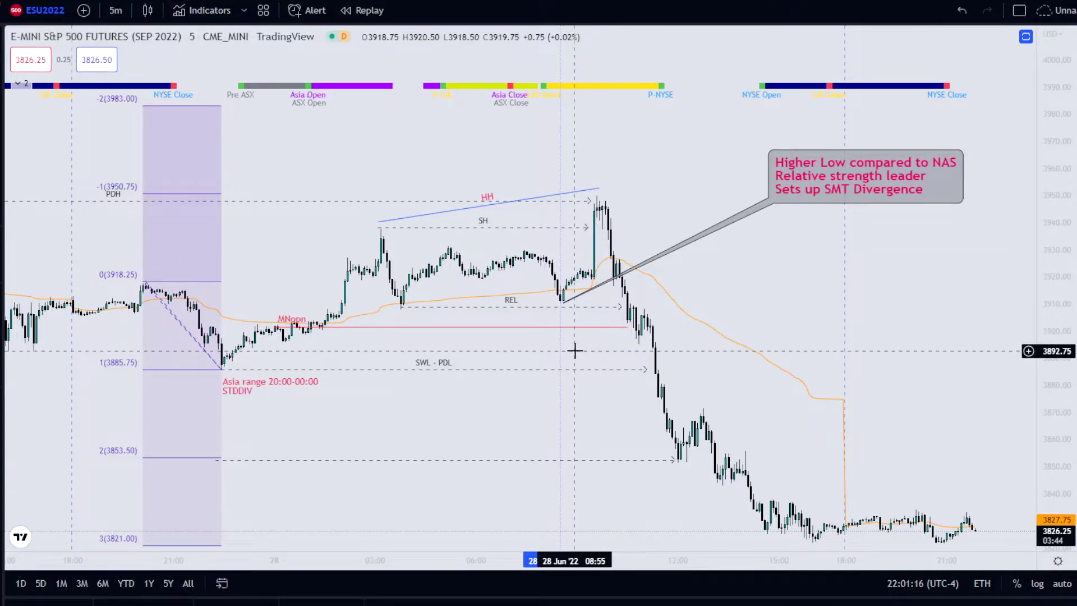
scroll(574, 350, "up", 1)
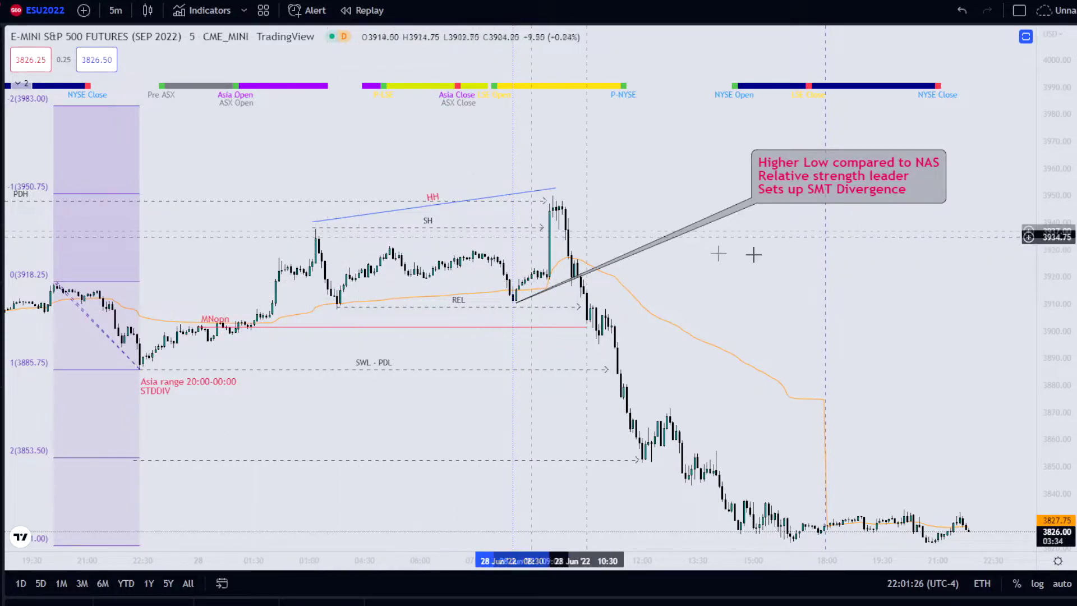
Trace the ESU2022 PDH line back to the 27 June high it starts from, then return to the 28 June session
left_click_drag(1040, 315, 1041, 274)
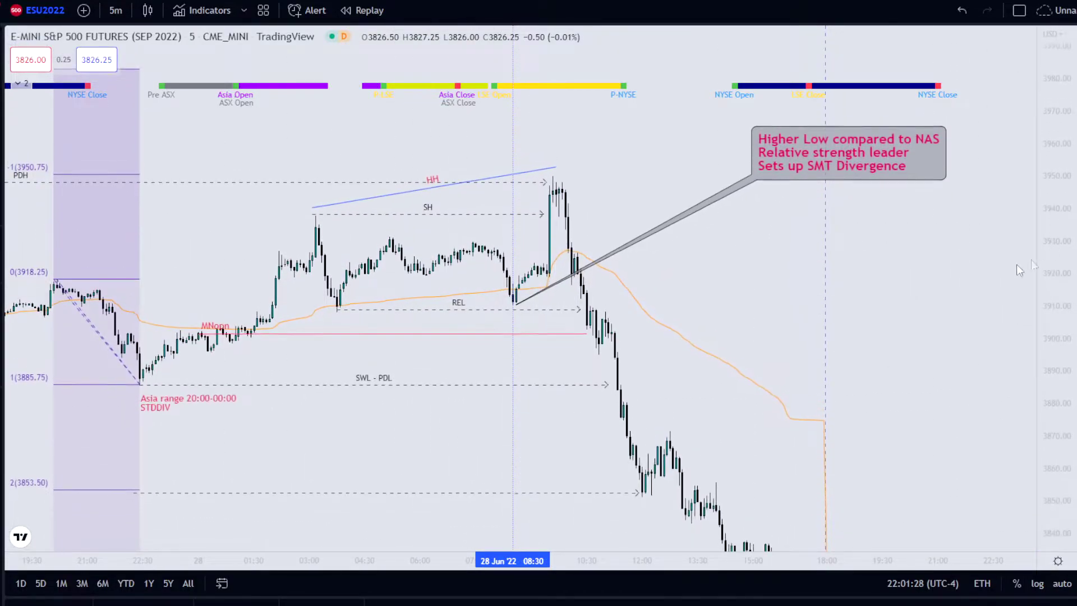
left_click_drag(467, 314, 471, 354)
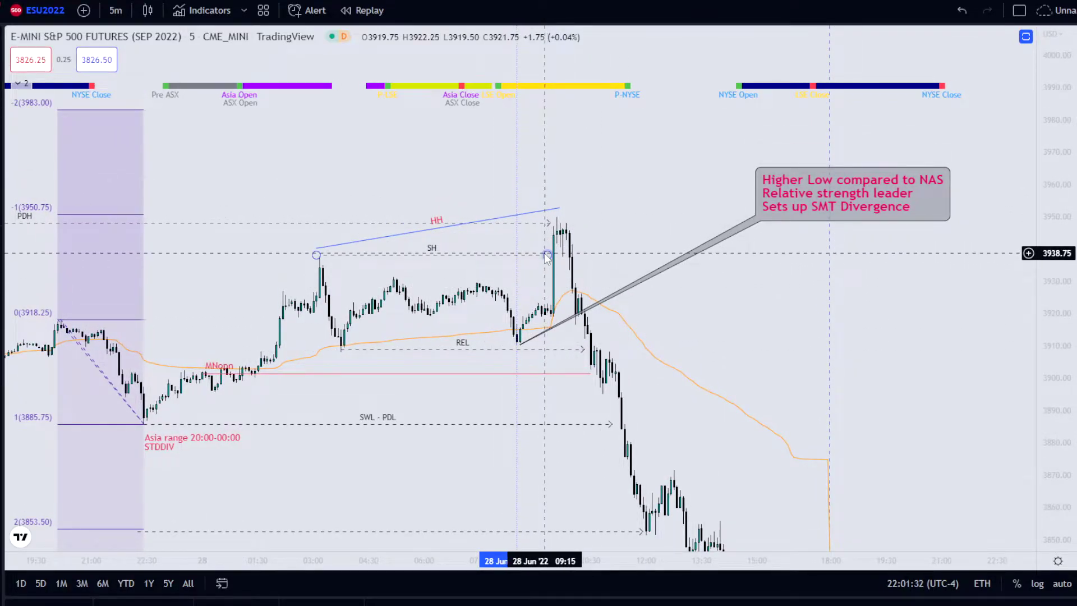
left_click_drag(413, 187, 572, 212)
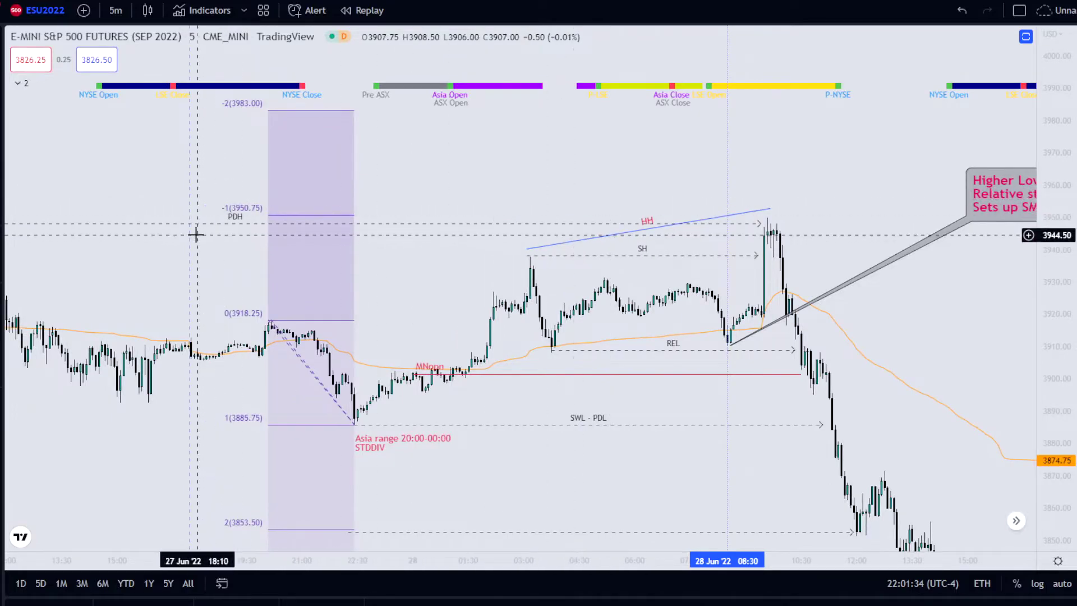
left_click_drag(197, 233, 423, 250)
left_click_drag(120, 250, 433, 276)
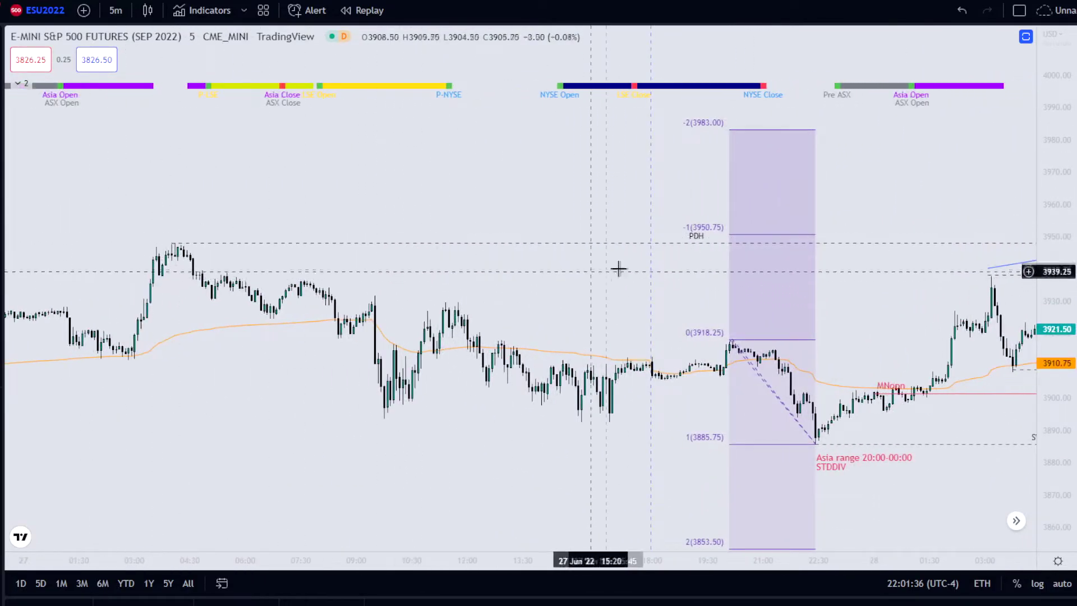
left_click_drag(686, 274, 361, 246)
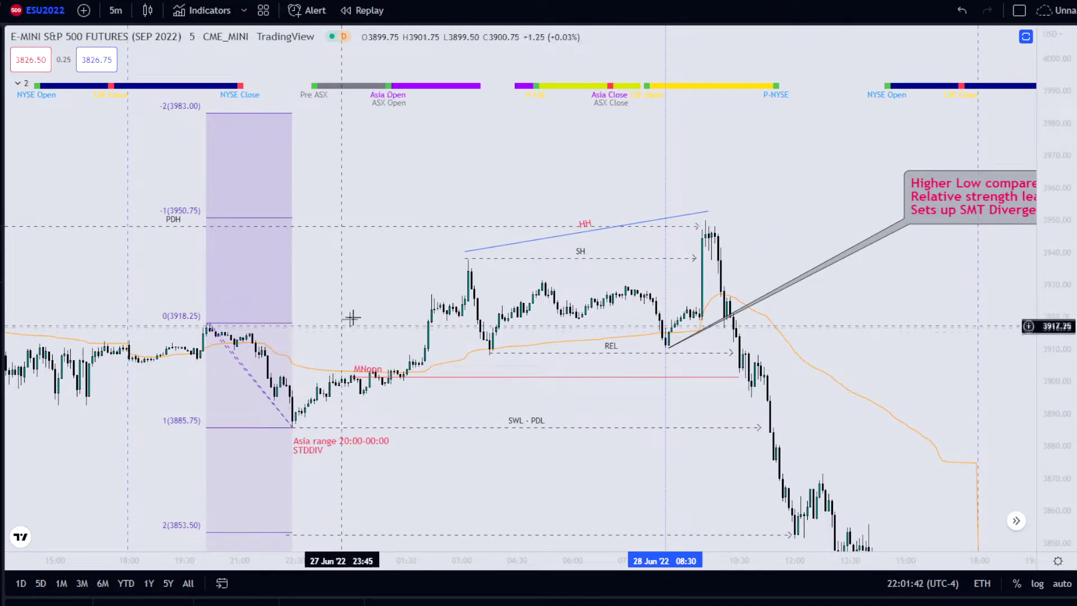
Examine the ESU2022 move from the Asia range and midnight open up to the higher high and down through SWL - PDL
left_click_drag(349, 319, 317, 329)
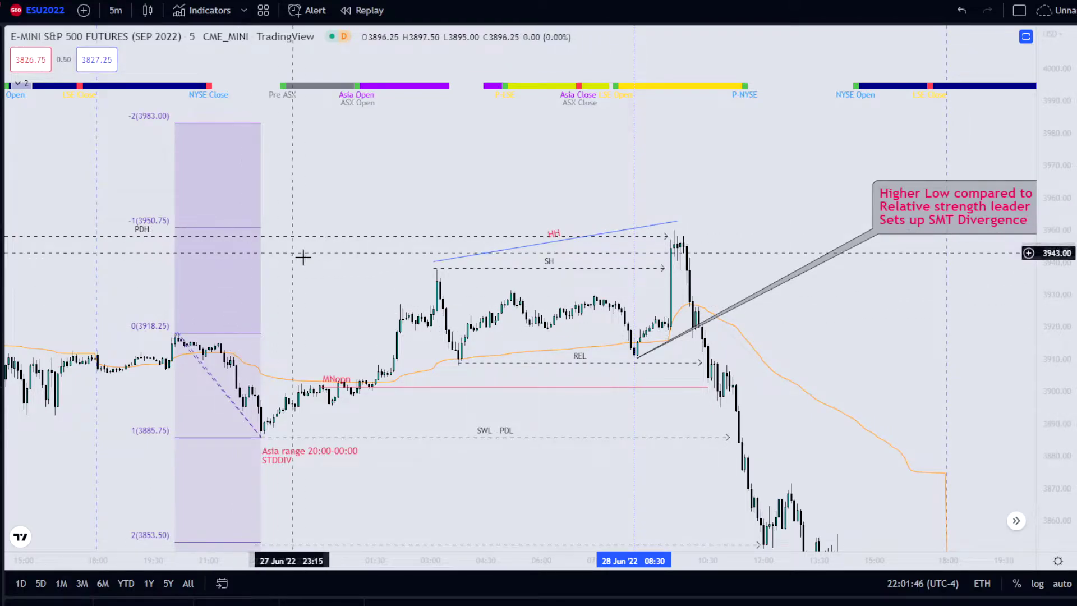
left_click_drag(287, 262, 259, 262)
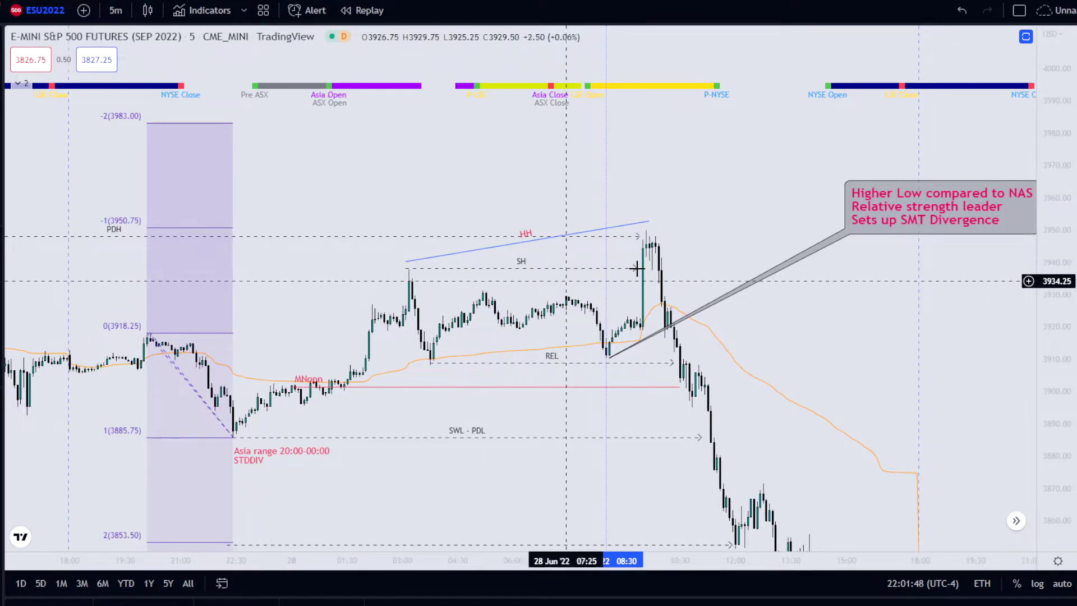
left_click_drag(608, 305, 564, 290)
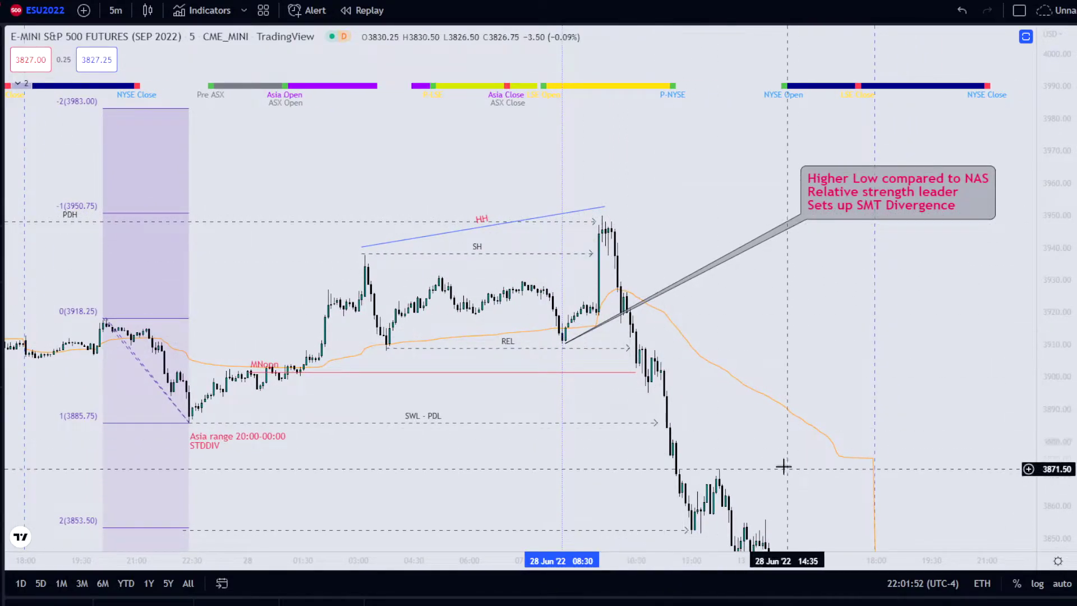
left_click_drag(679, 352, 603, 281)
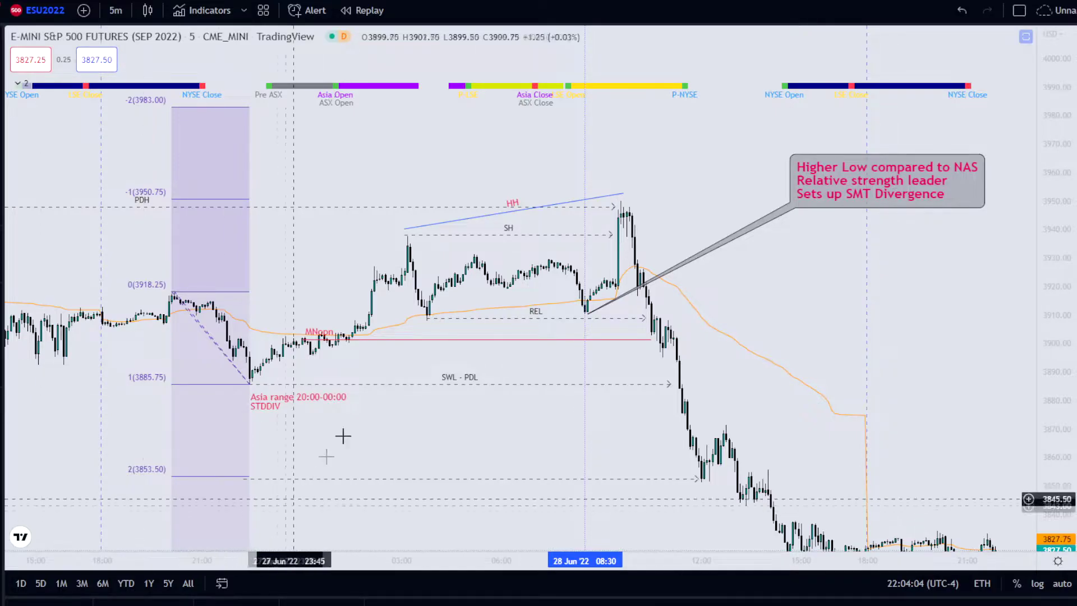
left_click(586, 315)
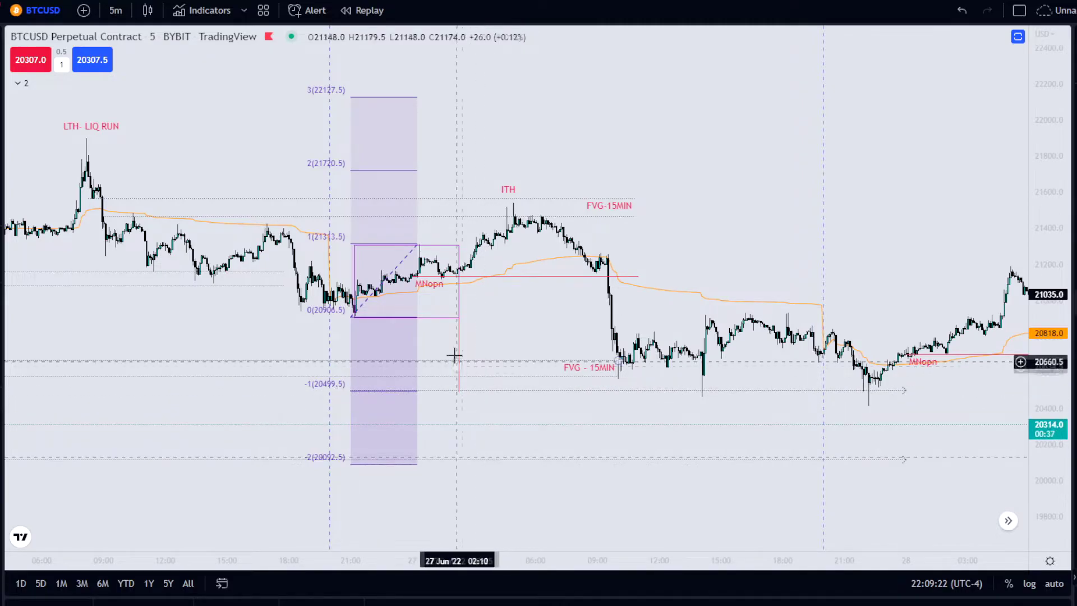
Examine the BTCUSD chart's 27 June Asia range projections and the drop towards the -1 deviation
left_click_drag(541, 177, 531, 178)
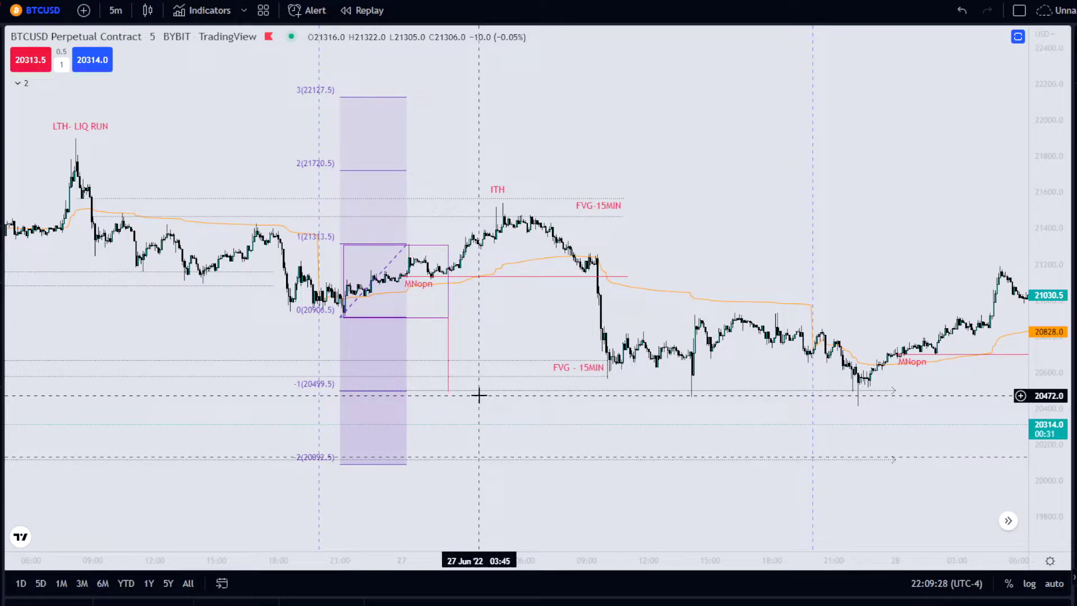
left_click_drag(478, 396, 672, 195)
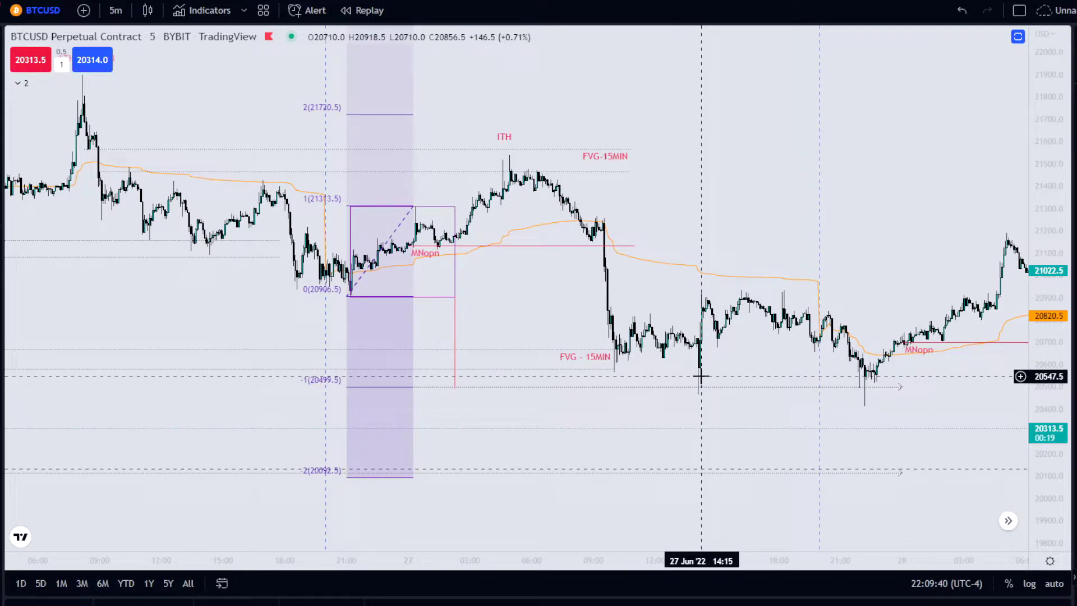
Switch to the ESU2022 chart and compare the Asia range's third standard deviation and SSL line with the session low
key("ctrl+Tab")
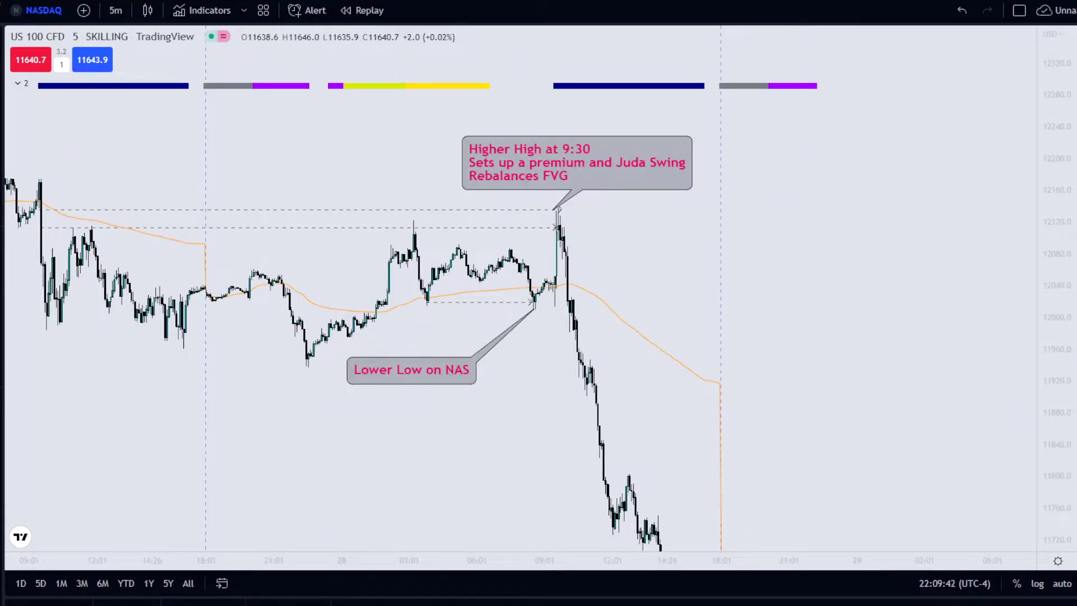
key("ctrl+Tab")
left_click_drag(728, 180, 812, 180)
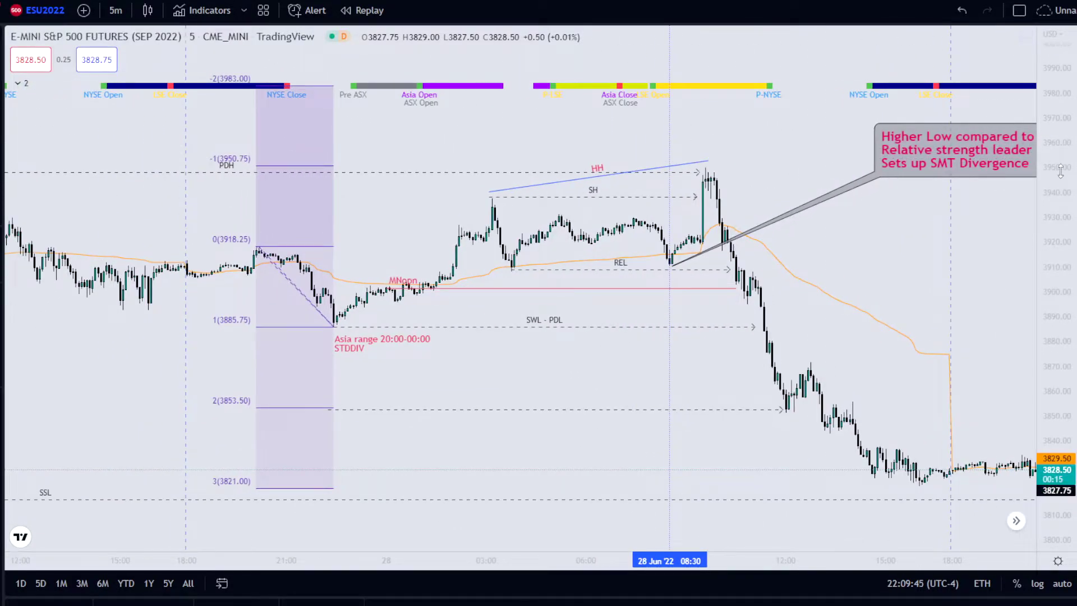
scroll(894, 256, "down", 4)
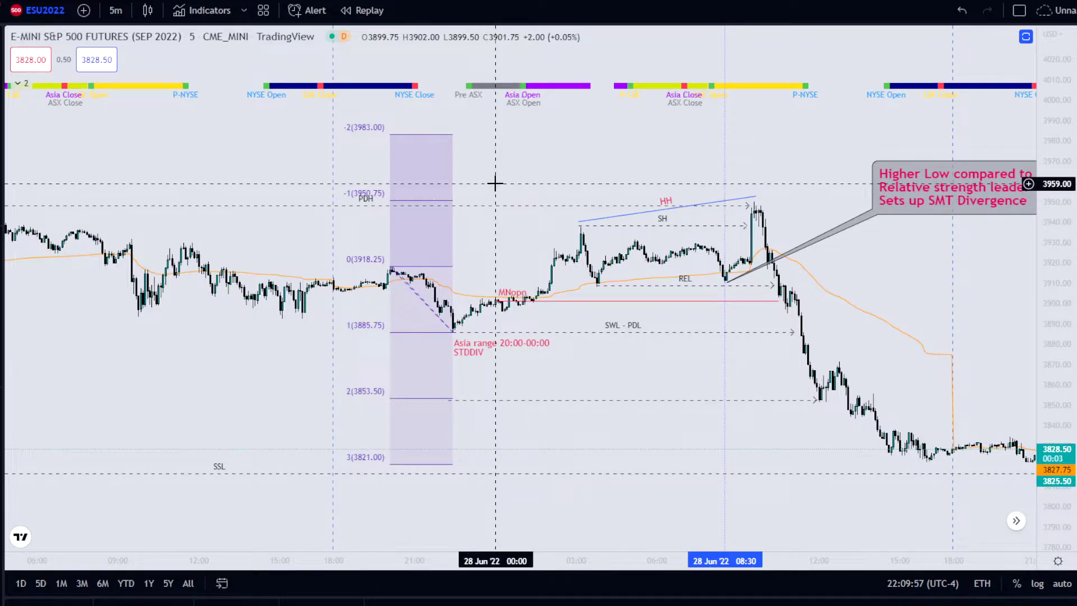
left_click_drag(584, 456, 500, 402)
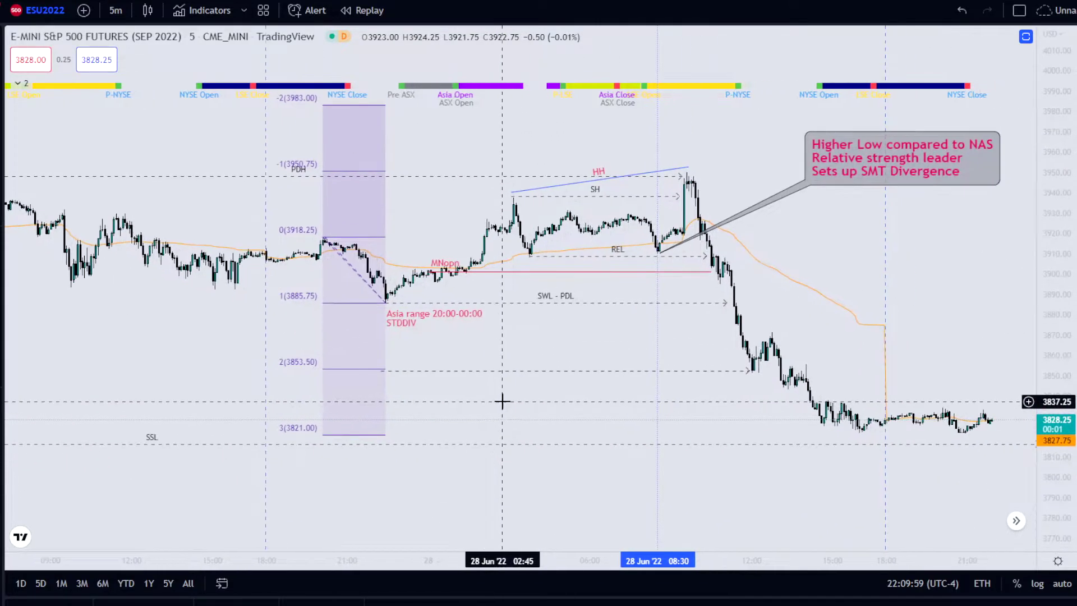
left_click_drag(398, 432, 387, 431)
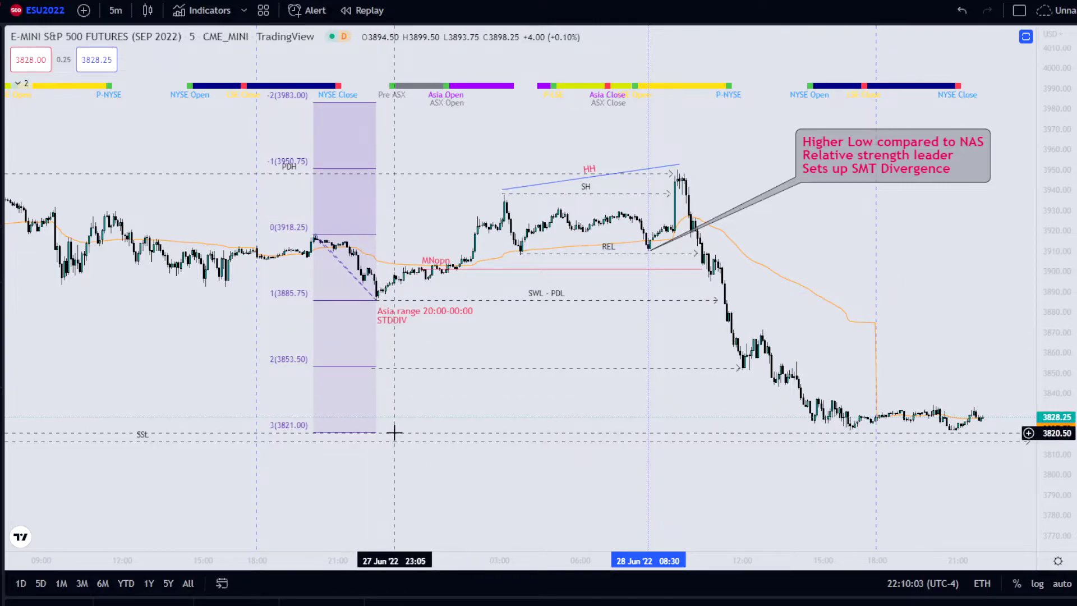
left_click_drag(387, 430, 352, 423)
left_click_drag(815, 427, 813, 428)
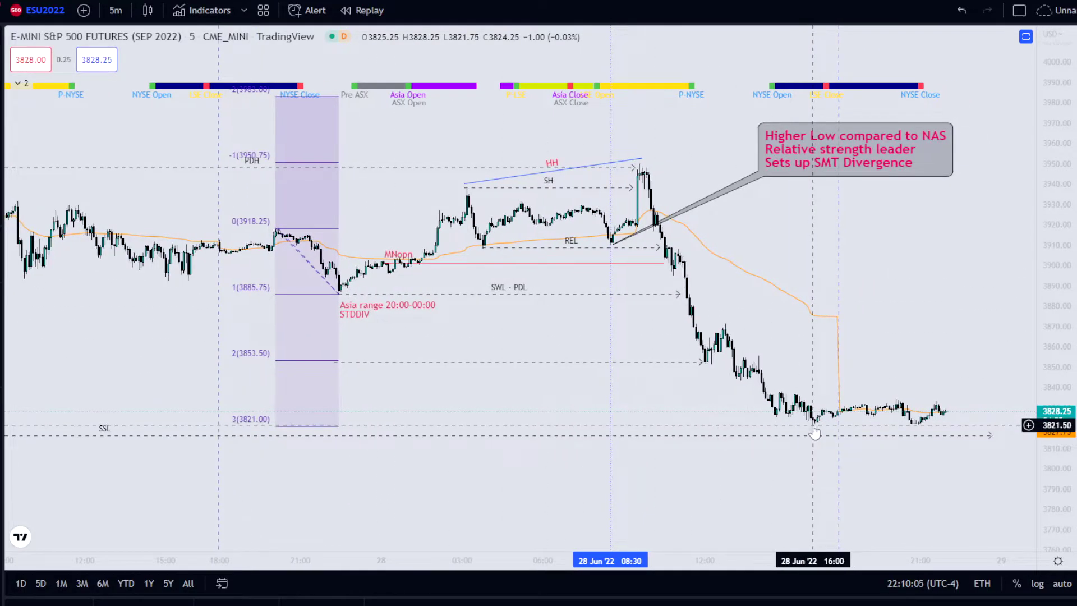
Rescale the ESU2022 chart to review the whole move from the previous day's high down to the SSL line
double_click(1044, 368)
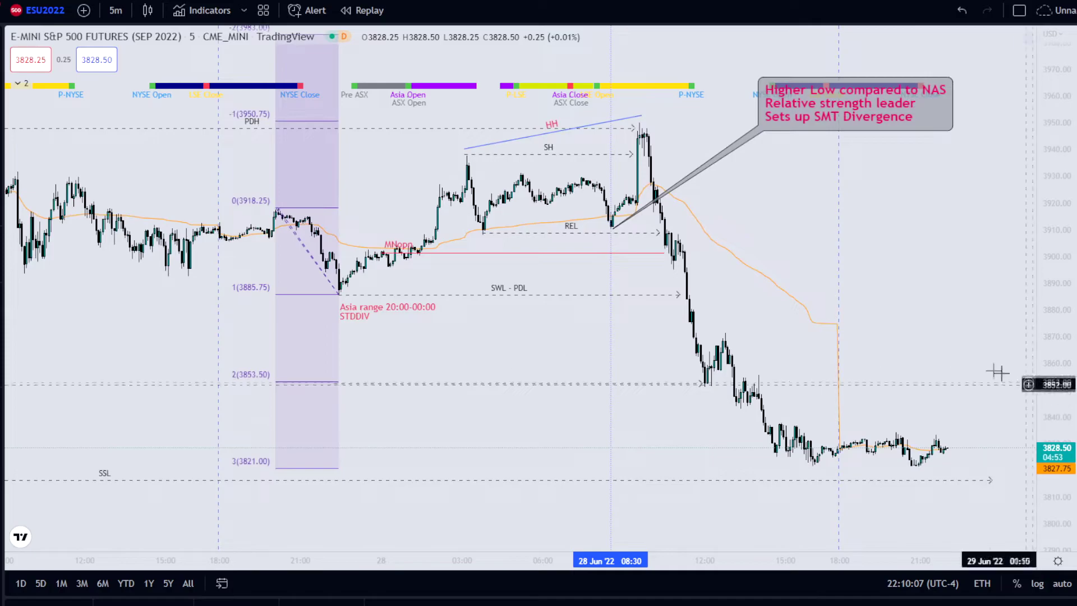
left_click_drag(1043, 315, 1043, 342)
left_click_drag(980, 351, 947, 357)
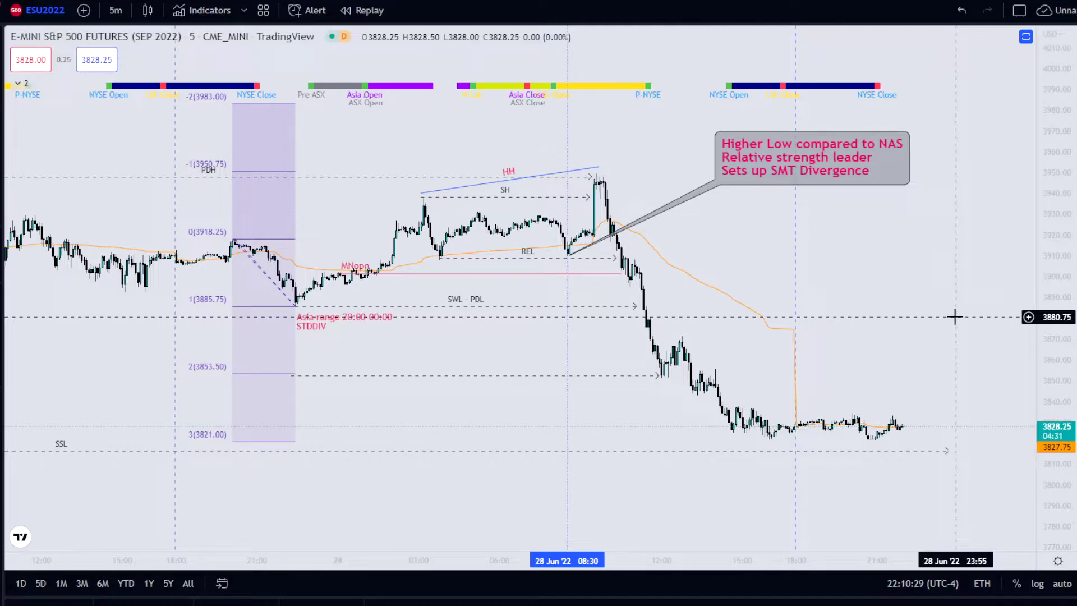
left_click_drag(420, 135, 433, 183)
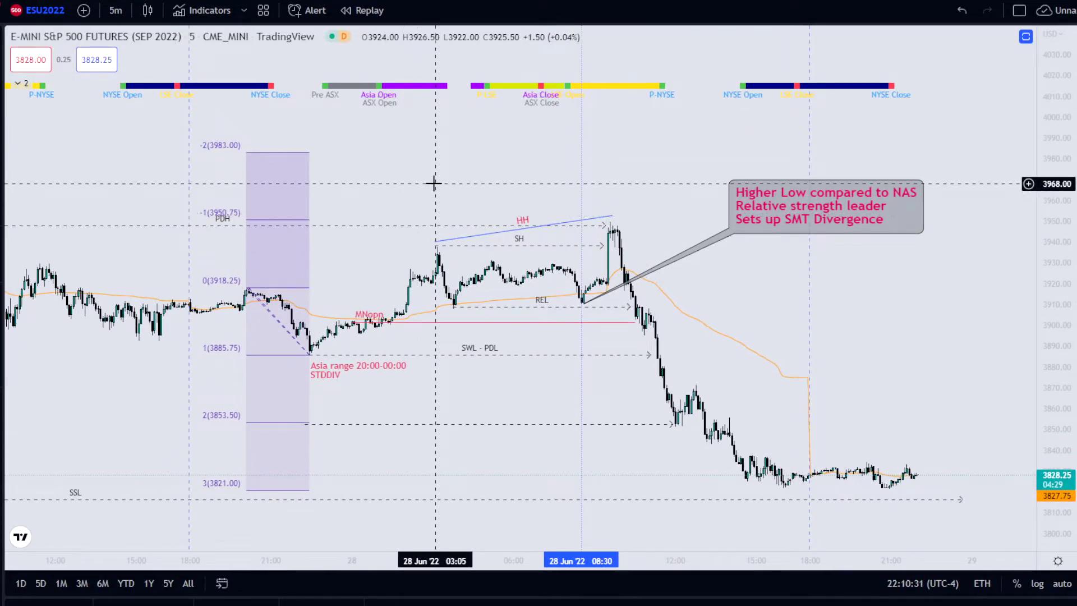
scroll(429, 224, "down", 2)
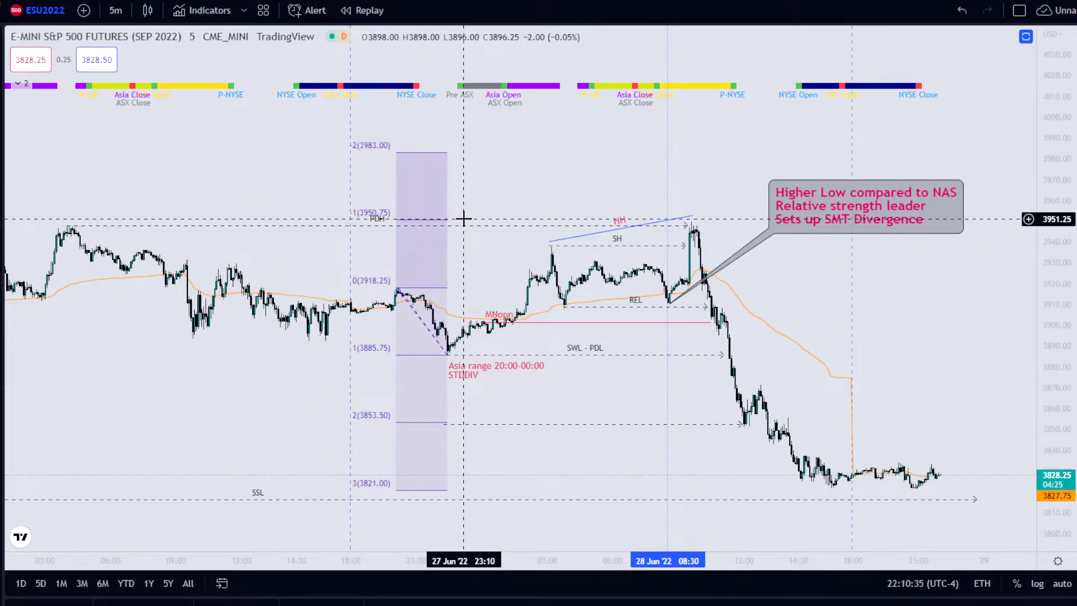
Switch to the BTCUSD chart and examine the price action from the LTH liquidity run through the 27 June deviation levels
key("Down")
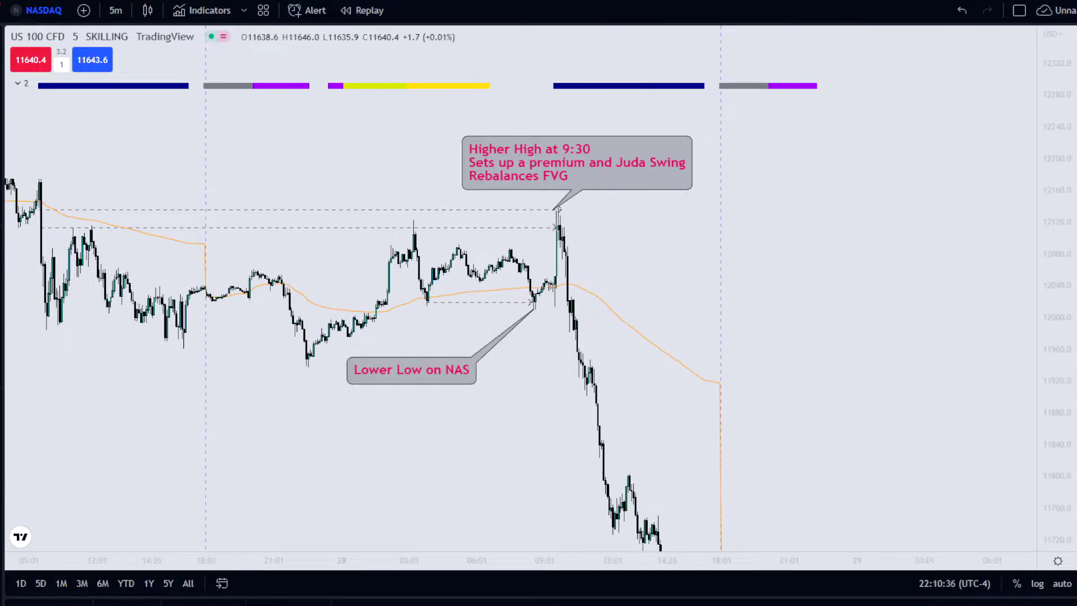
key("Down")
left_click_drag(563, 269, 599, 269)
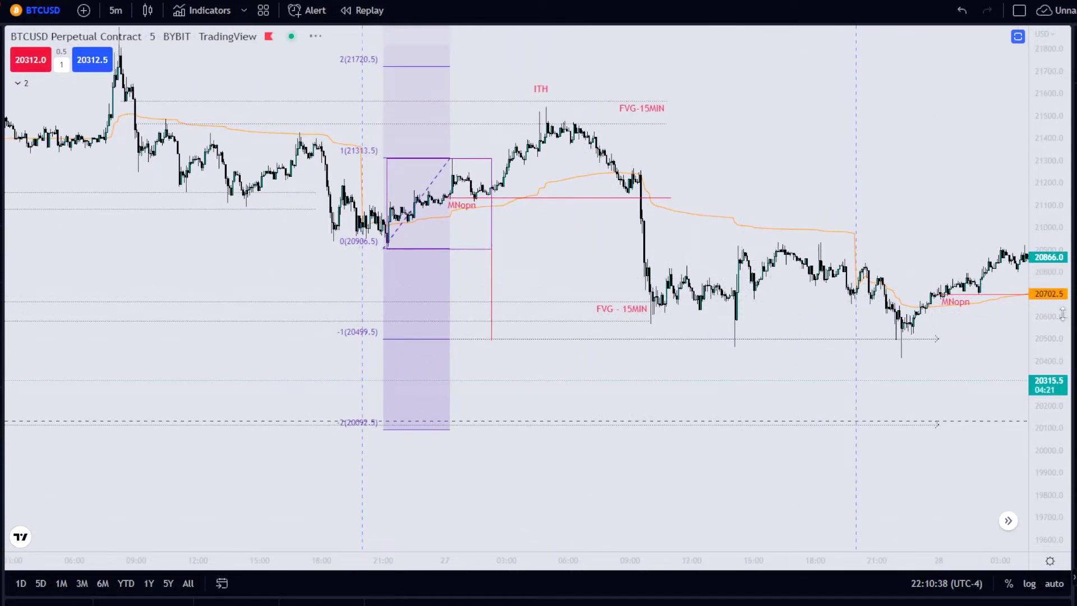
left_click_drag(1059, 319, 1059, 342)
scroll(662, 336, "down", 3)
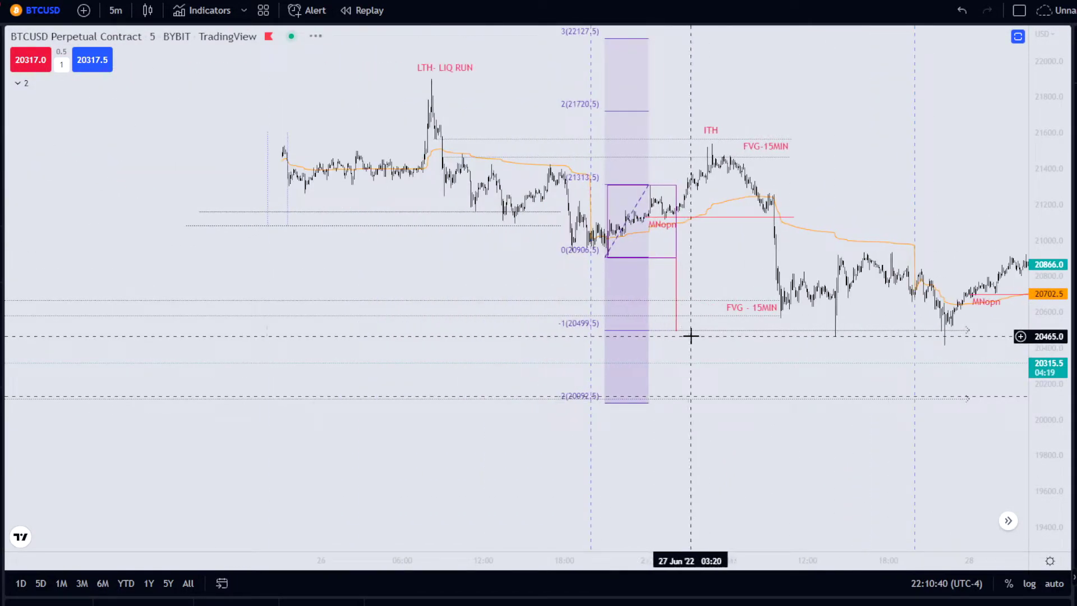
Examine the BTCUSD reaction at the -1 deviation on the five-minute chart and the 24–27 June swings on the 15-minute chart
scroll(789, 333, "down", 2)
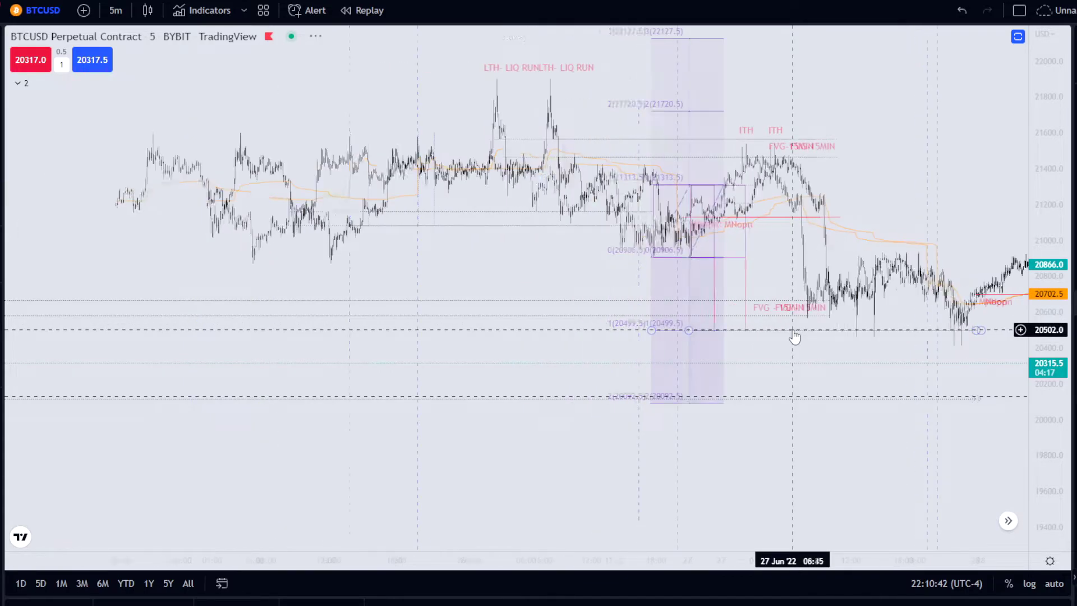
scroll(794, 335, "up", 1)
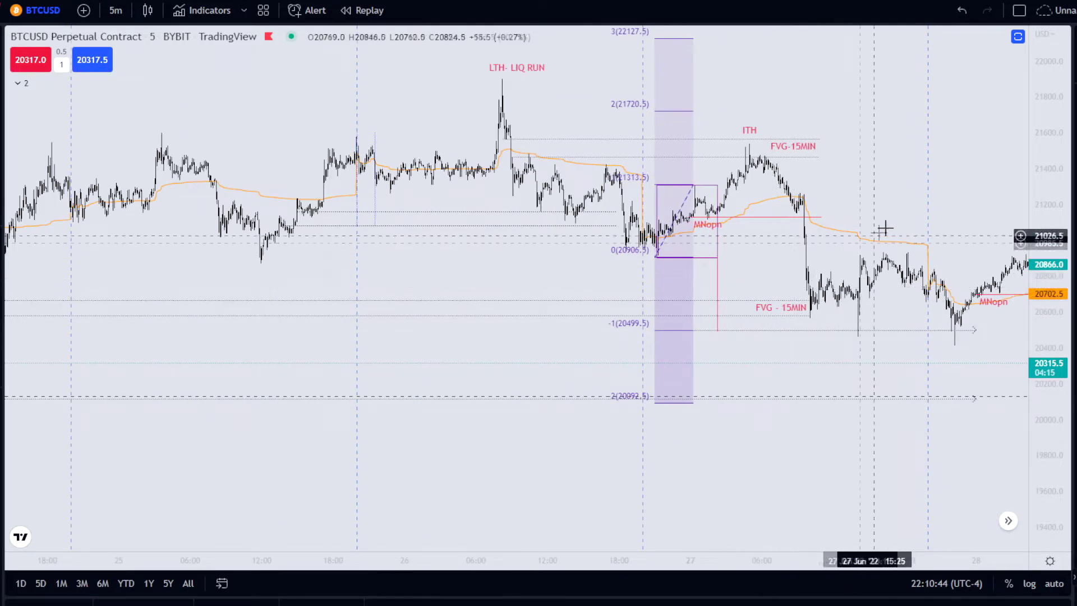
scroll(895, 230, "up", 1)
left_click_drag(951, 209, 644, 247)
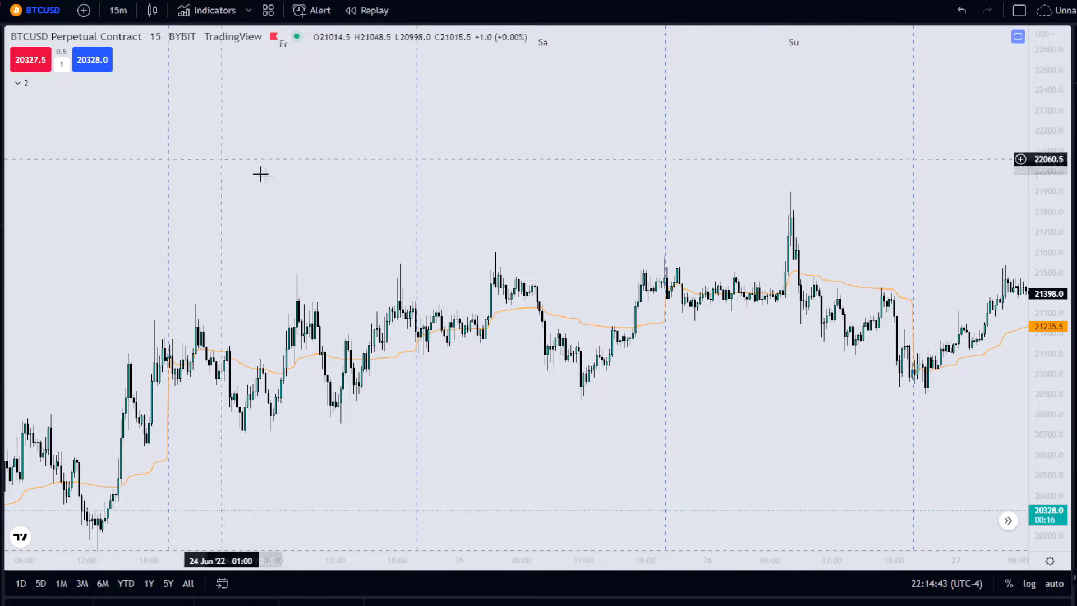
mouse_move(339, 212)
left_mouse_down()
mouse_move(329, 409)
mouse_move(351, 228)
mouse_move(335, 191)
left_mouse_up()
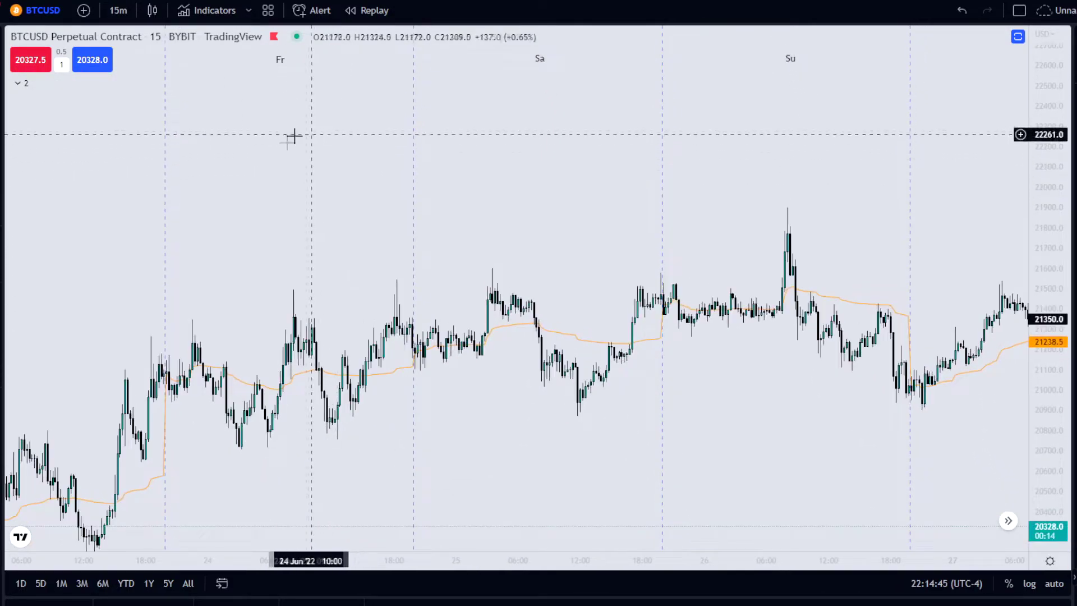
left_click_drag(464, 435, 469, 387)
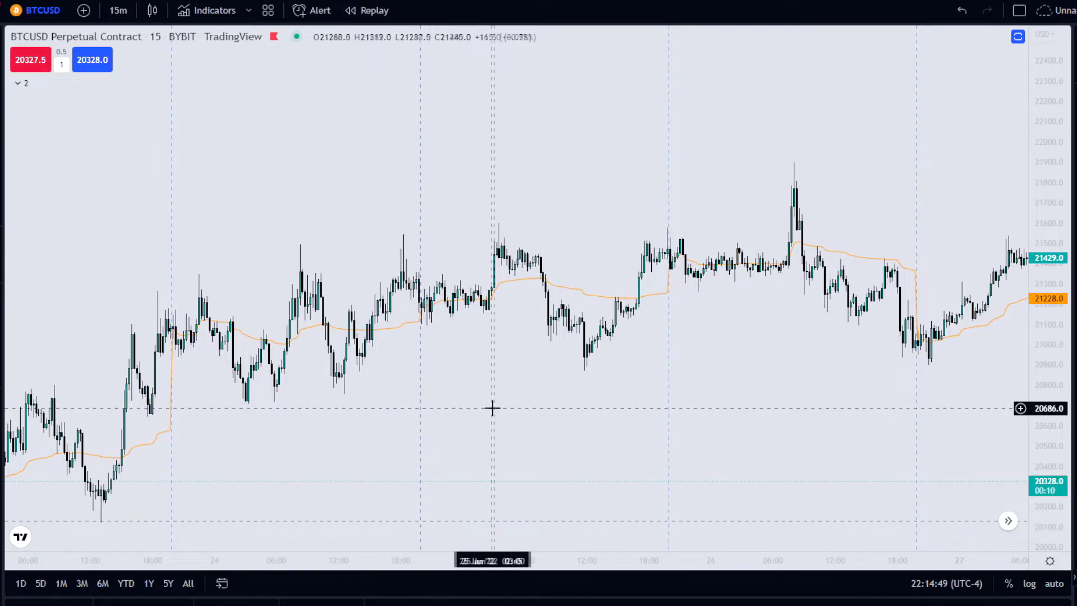
left_click_drag(490, 409, 560, 411)
left_click_drag(623, 423, 578, 435)
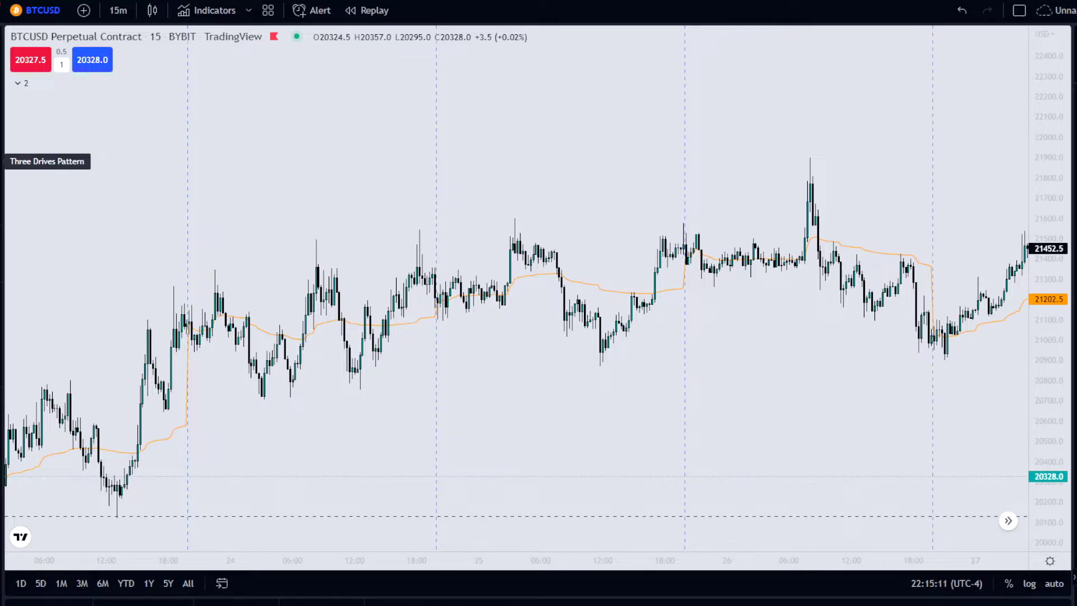
Draw a Three Drives Pattern from the 24 June low near 20699.5 through highs at about 21518, 21561 and 21616.5 to the 25 June low
left_click(267, 401)
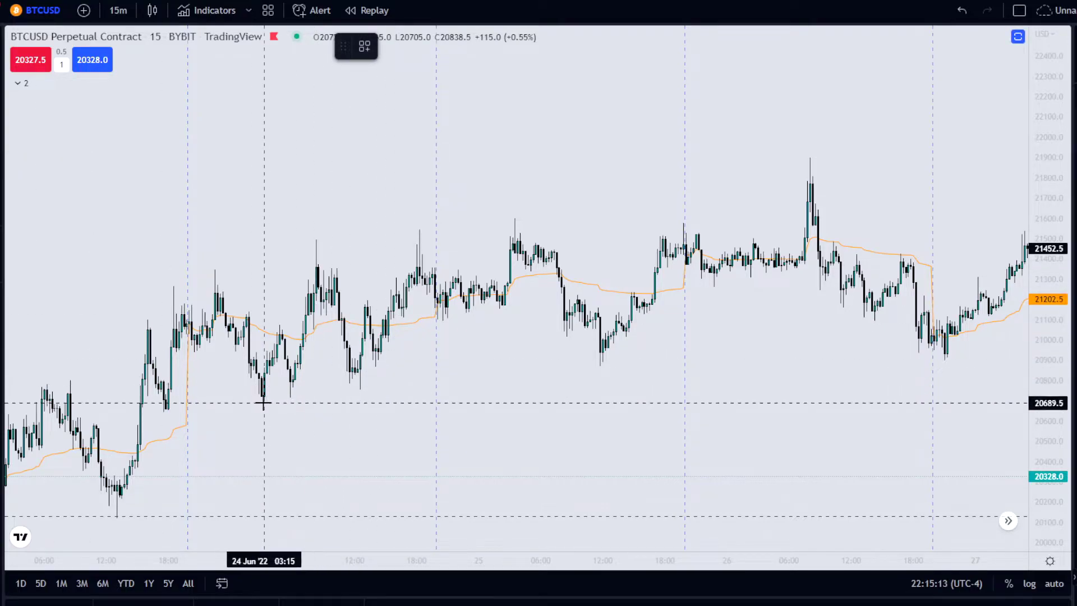
left_click(316, 235)
left_click(362, 389)
left_click(422, 226)
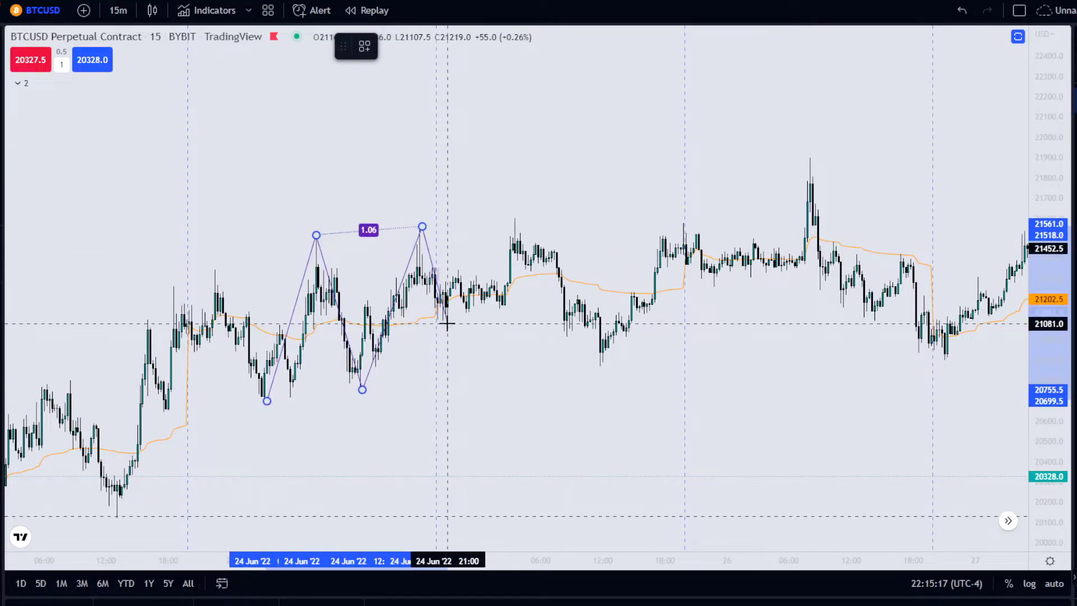
left_click(447, 323)
left_click(517, 215)
left_click(597, 361)
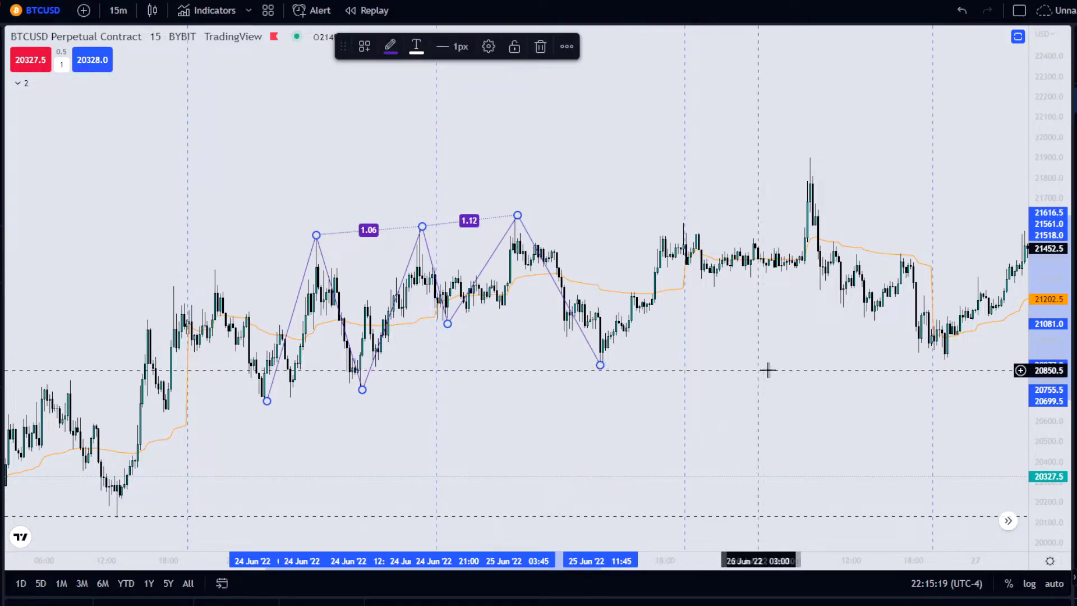
left_click_drag(753, 365, 743, 368)
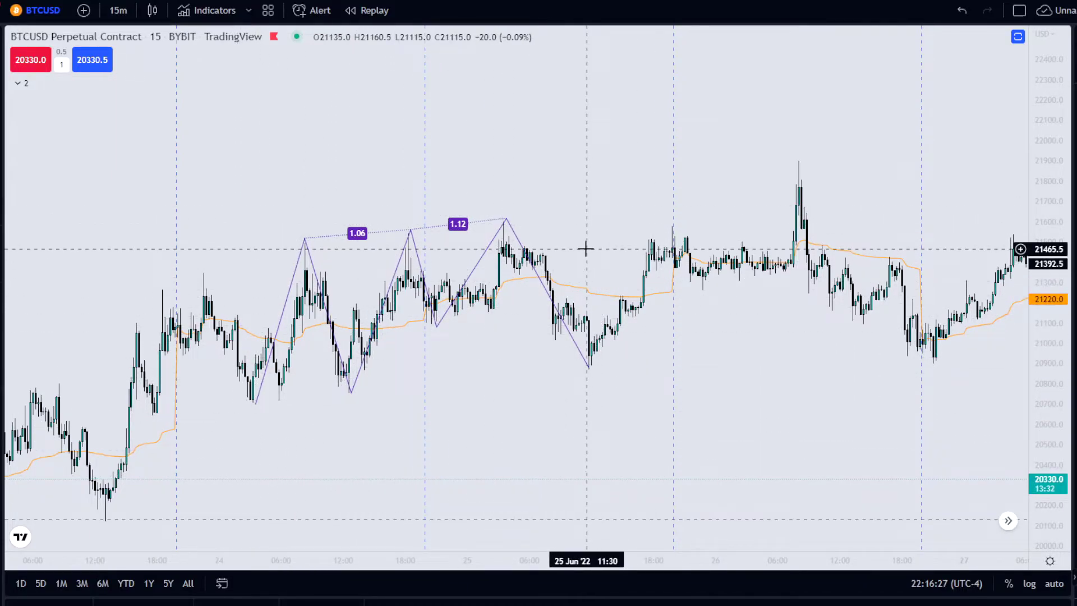
Place a horizontal ray at 21699 from the 21 June swing high, extending across the 26 June spike
scroll(585, 249, "down", 4)
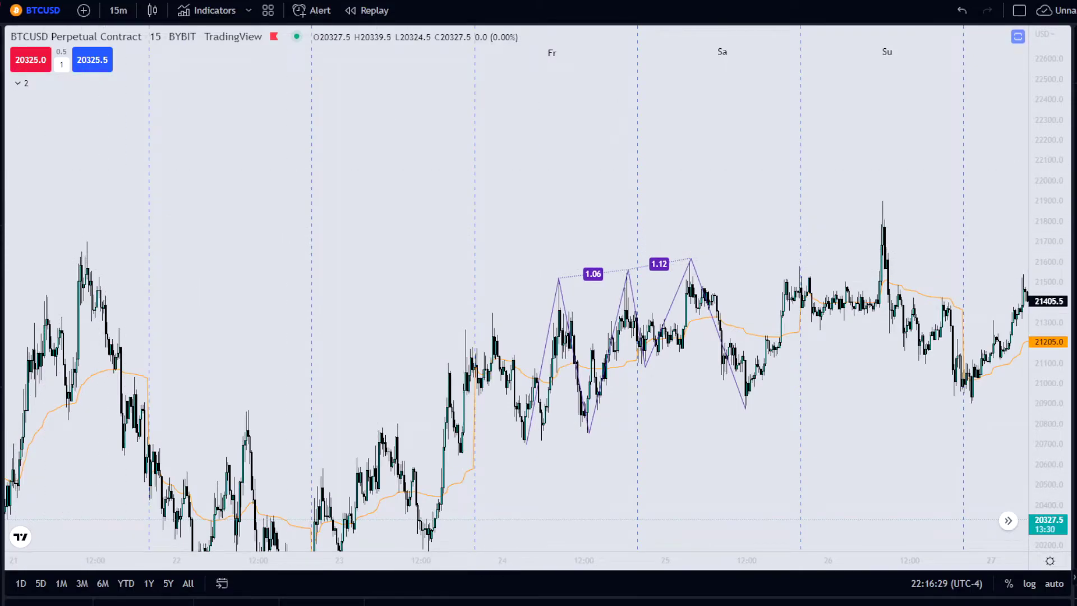
left_click(6, 73)
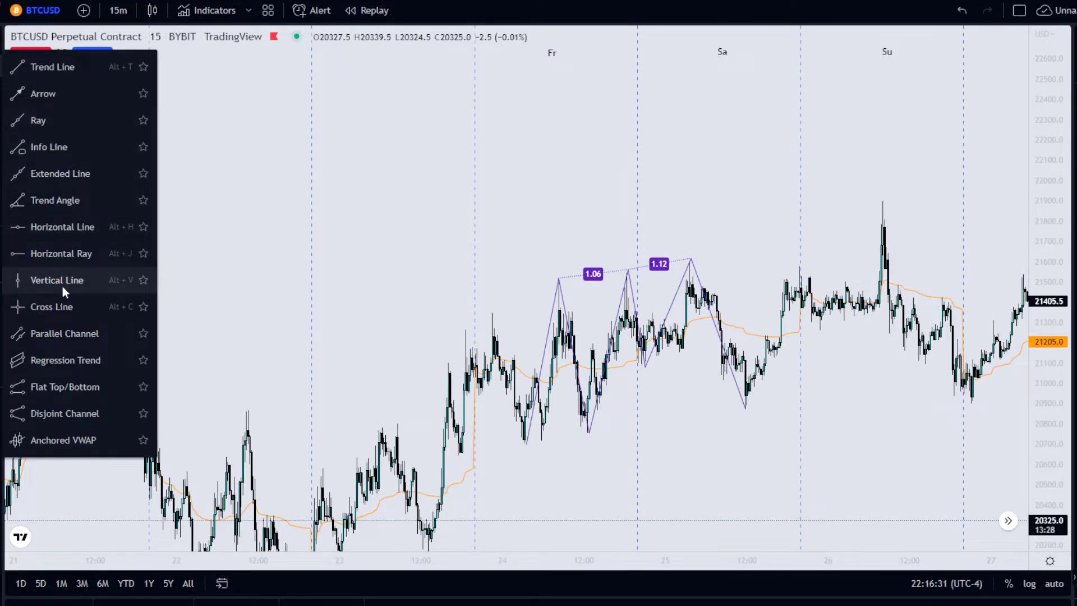
left_click(656, 227)
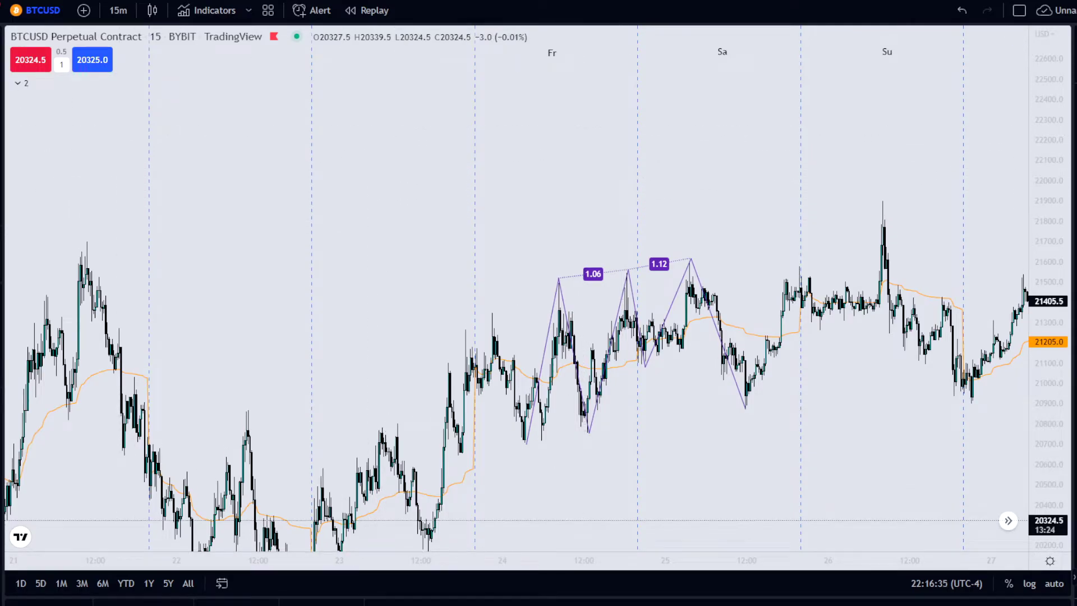
left_click(4, 67)
left_click(54, 253)
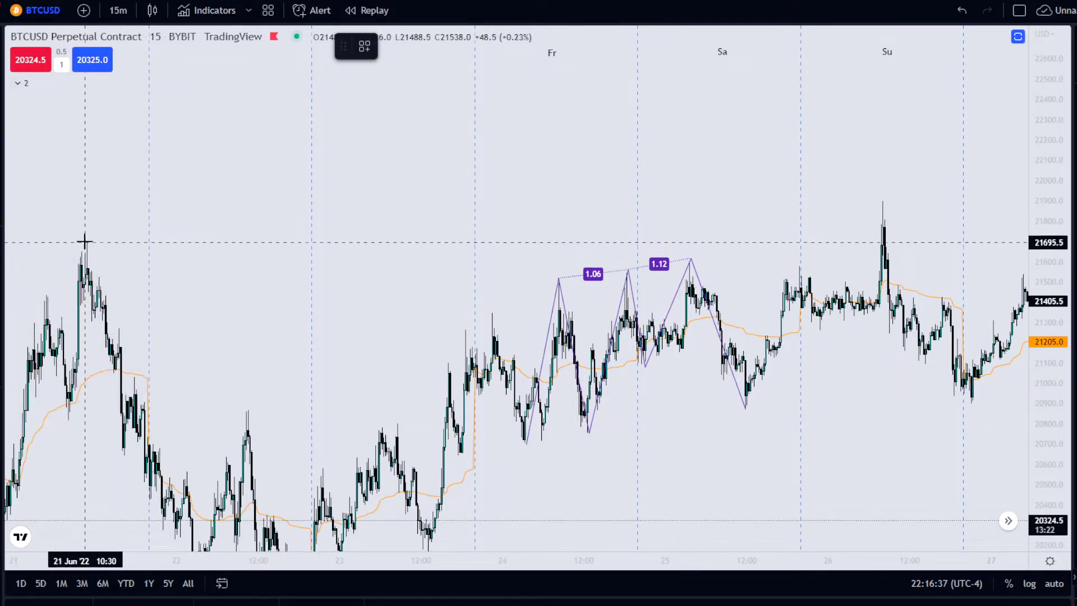
left_click(86, 242)
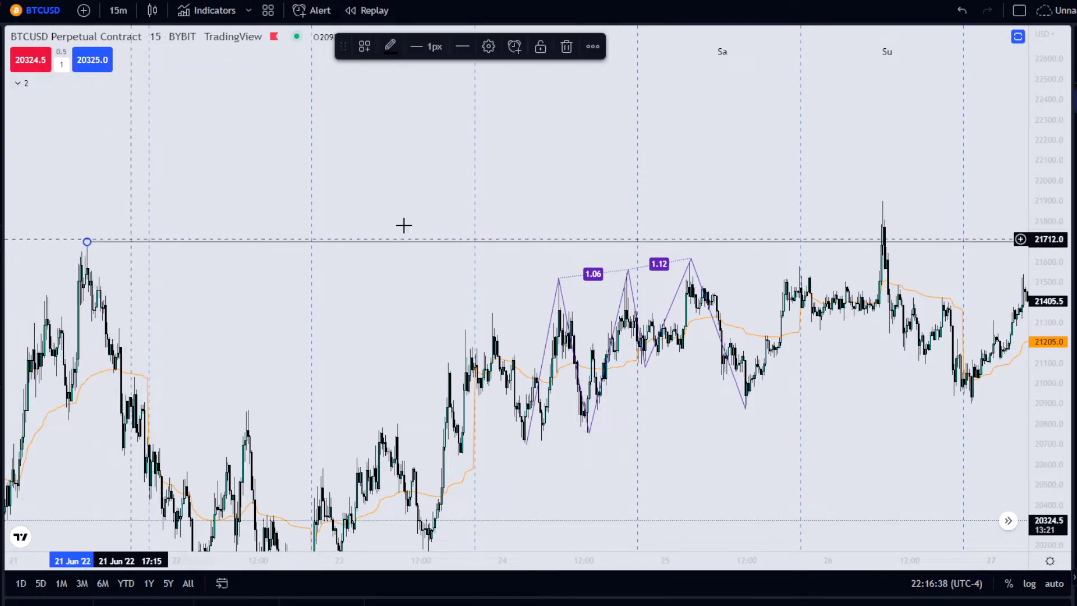
left_click(846, 234)
left_click_drag(846, 234, 776, 210)
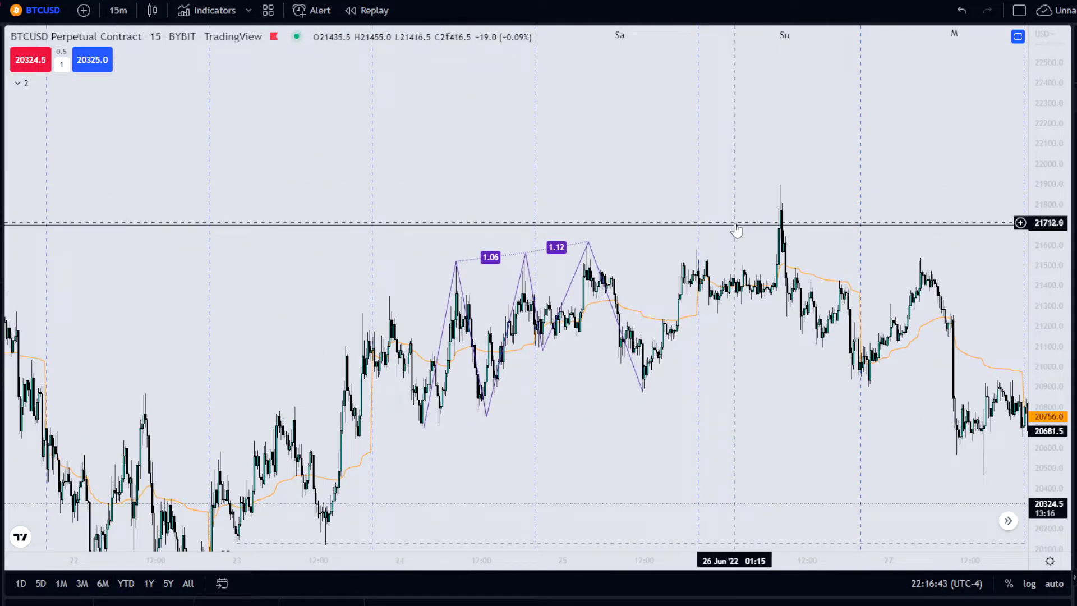
Examine how the three drives highs lead into the 26 June run above the 21699 level and the decline that follows
scroll(736, 230, "up", 2)
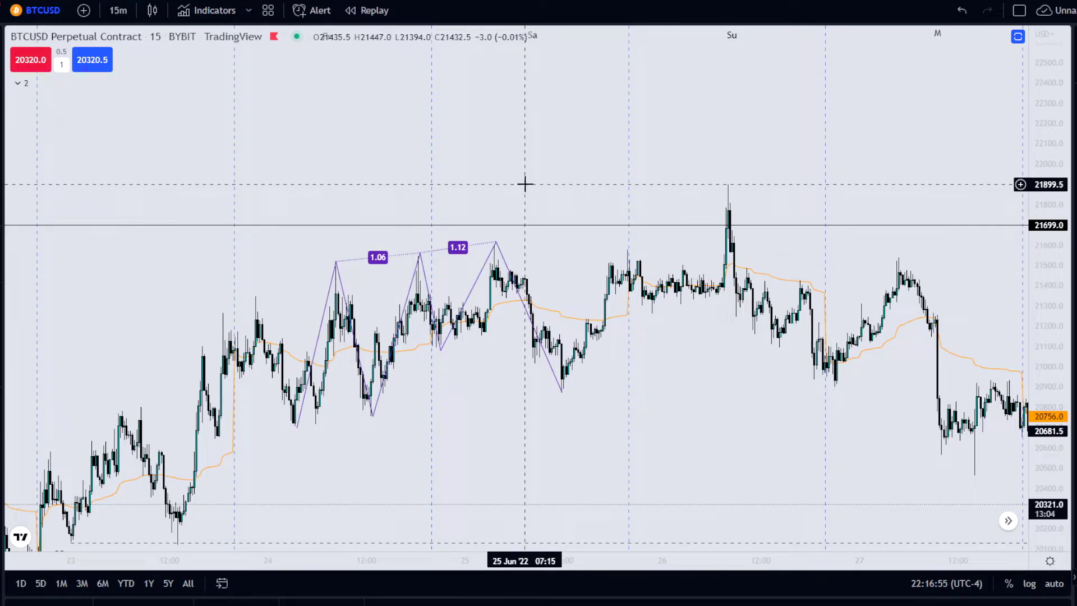
left_click_drag(514, 238, 492, 239)
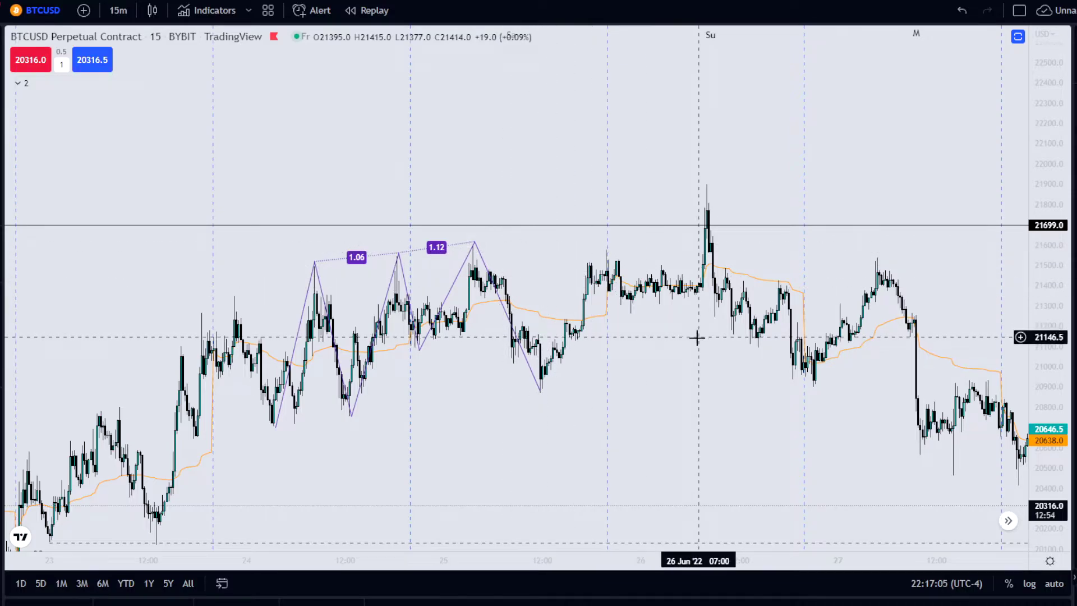
left_click_drag(697, 337, 683, 343)
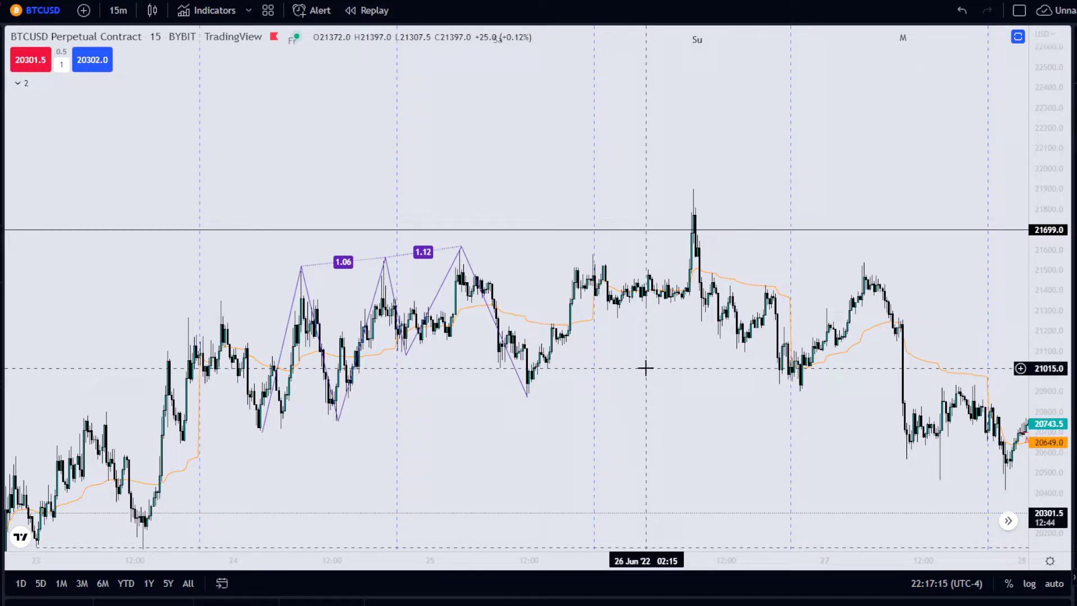
scroll(645, 368, "up", 3)
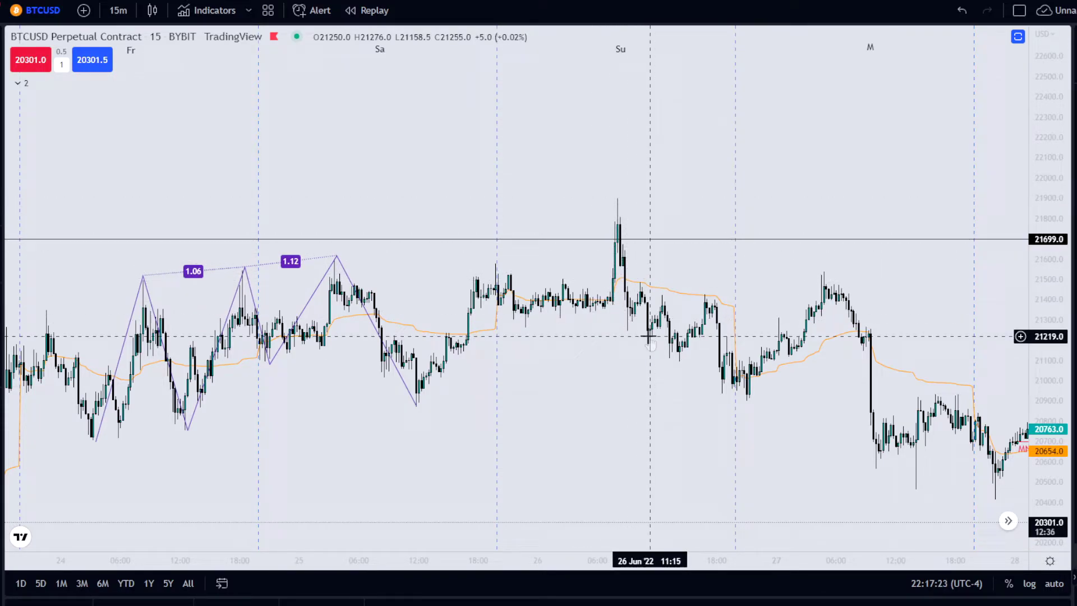
left_click_drag(628, 333, 586, 331)
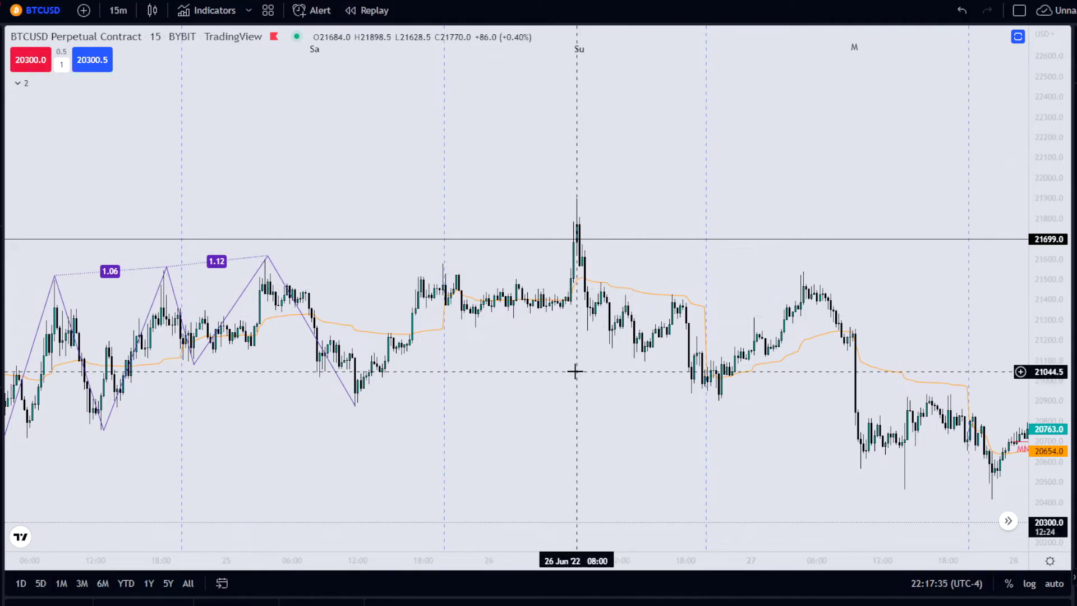
scroll(576, 382, "up", 3)
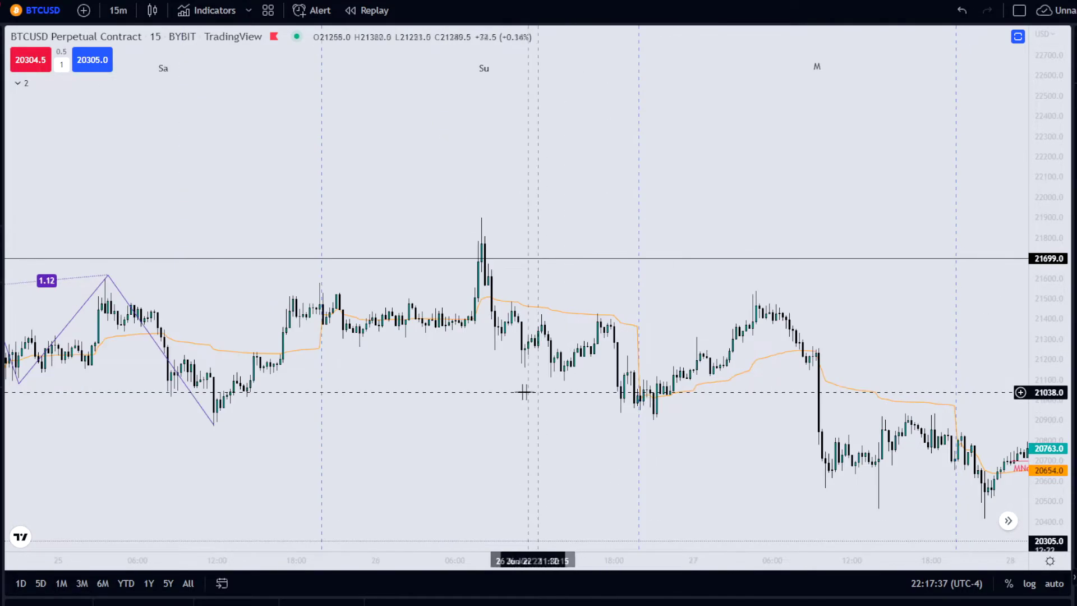
scroll(547, 383, "up", 1)
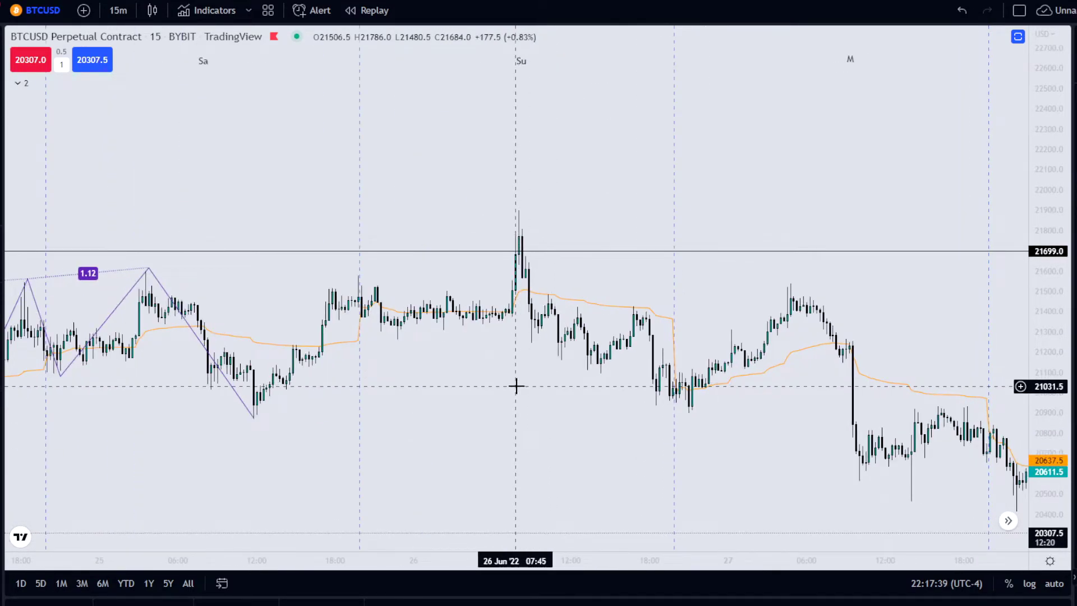
left_click_drag(518, 386, 552, 372)
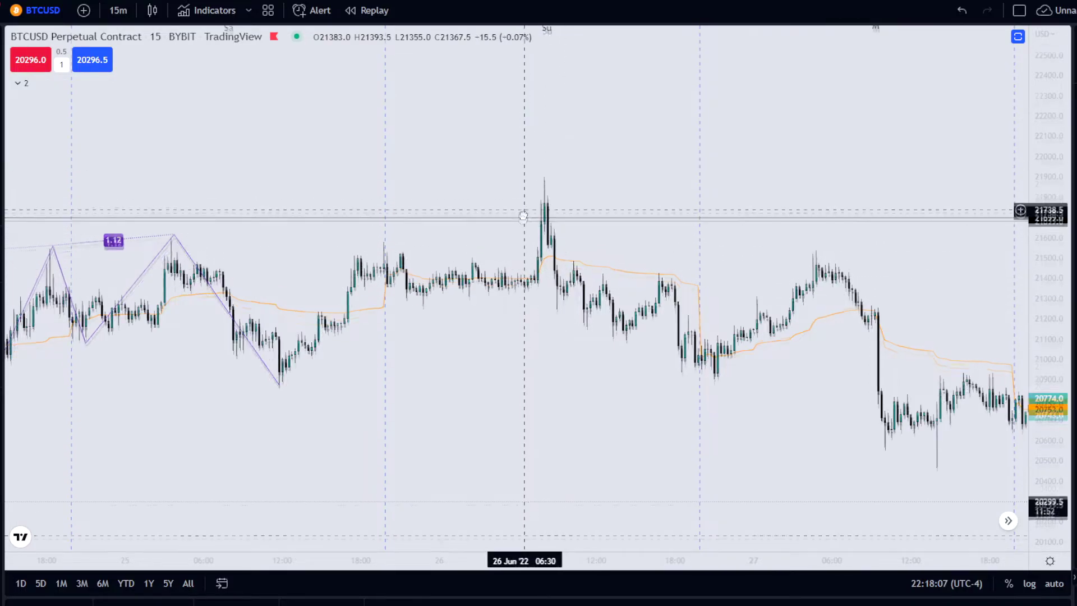
left_click_drag(522, 216, 519, 247)
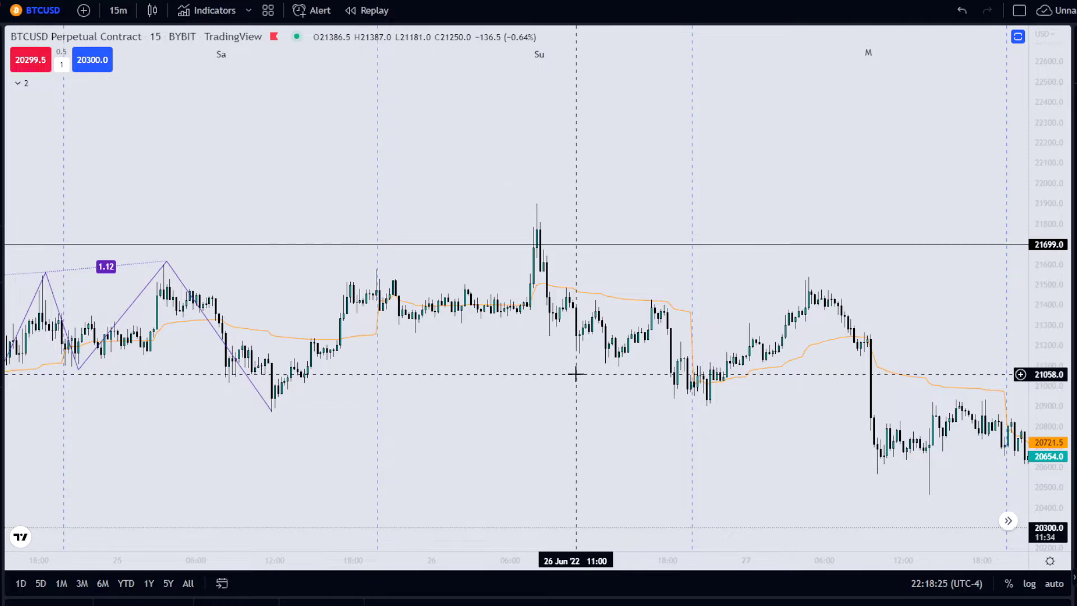
left_click_drag(555, 373, 523, 370)
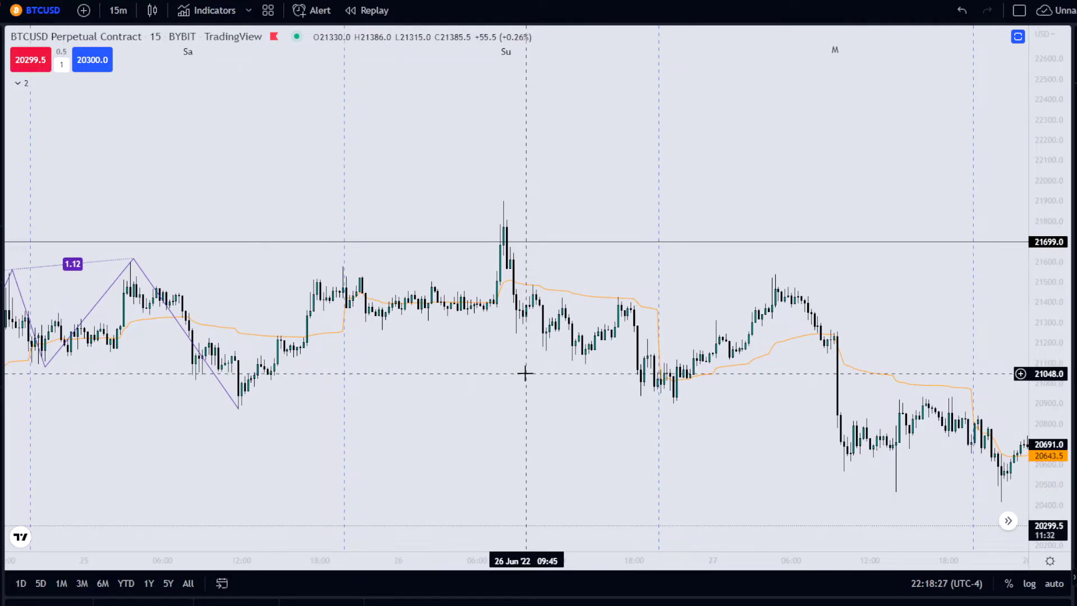
left_click_drag(528, 379, 701, 369)
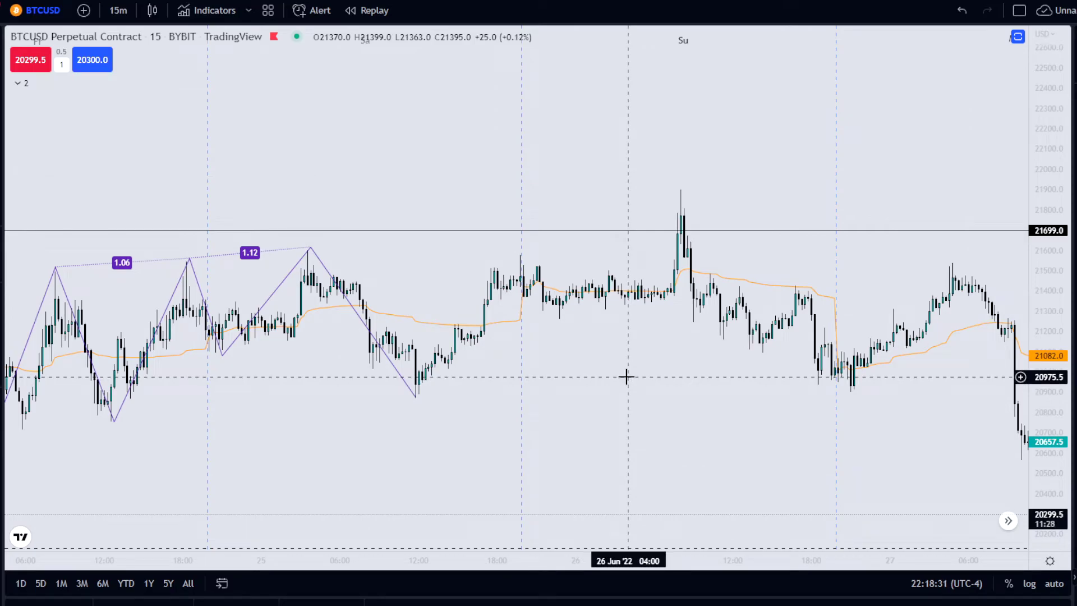
left_click_drag(669, 376, 615, 379)
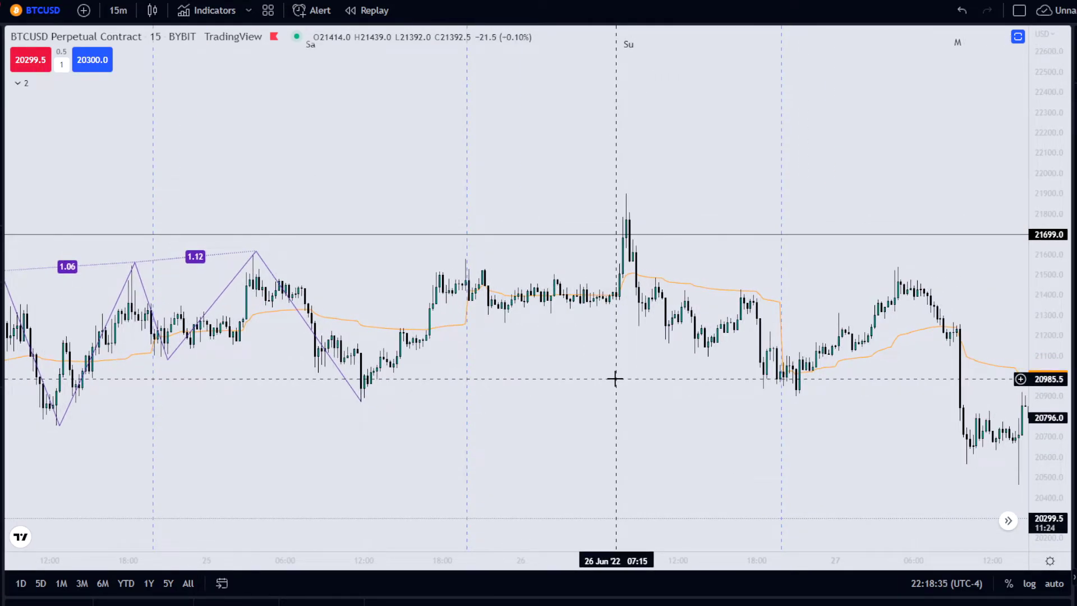
scroll(615, 379, "up", 1)
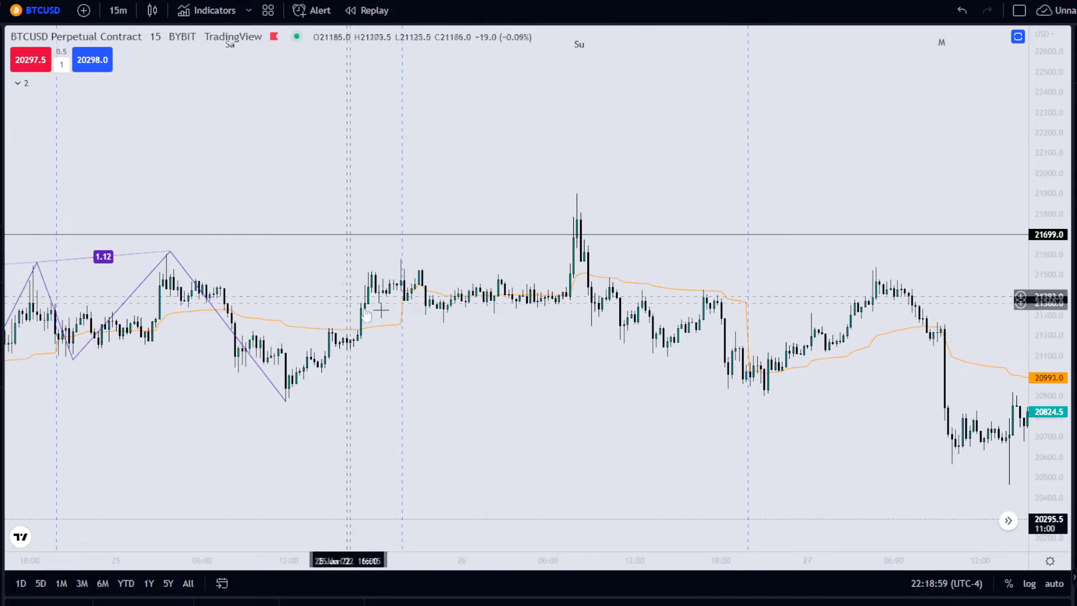
Mark the imbalance below the 26 June spike with two horizontal trend lines at 21574 and about 21470, extended to 27 June
left_click_drag(450, 342, 336, 337)
scroll(457, 349, "up", 3)
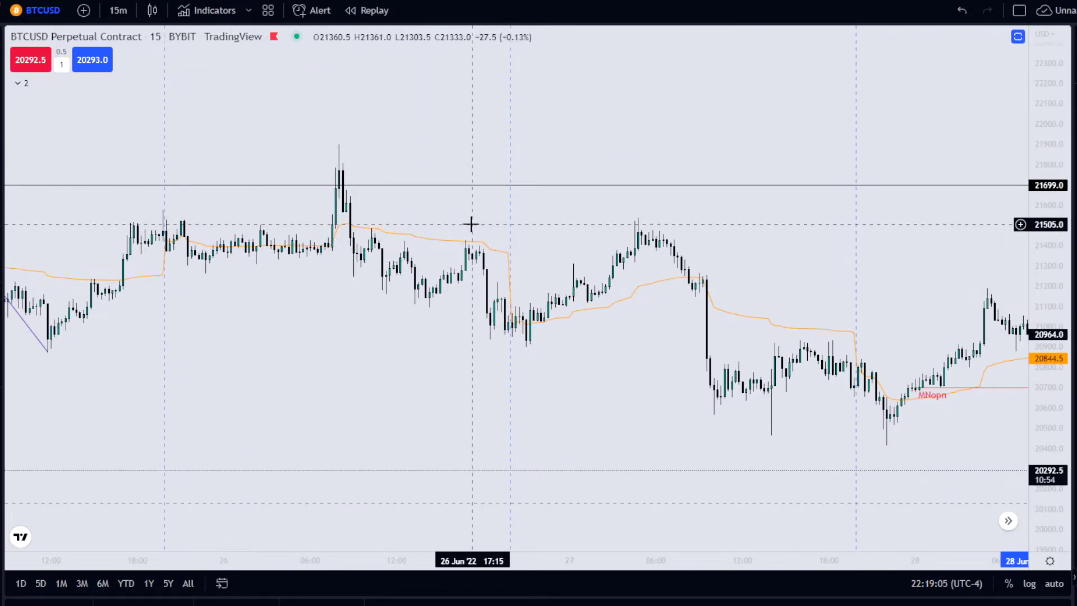
left_click_drag(475, 236, 475, 243)
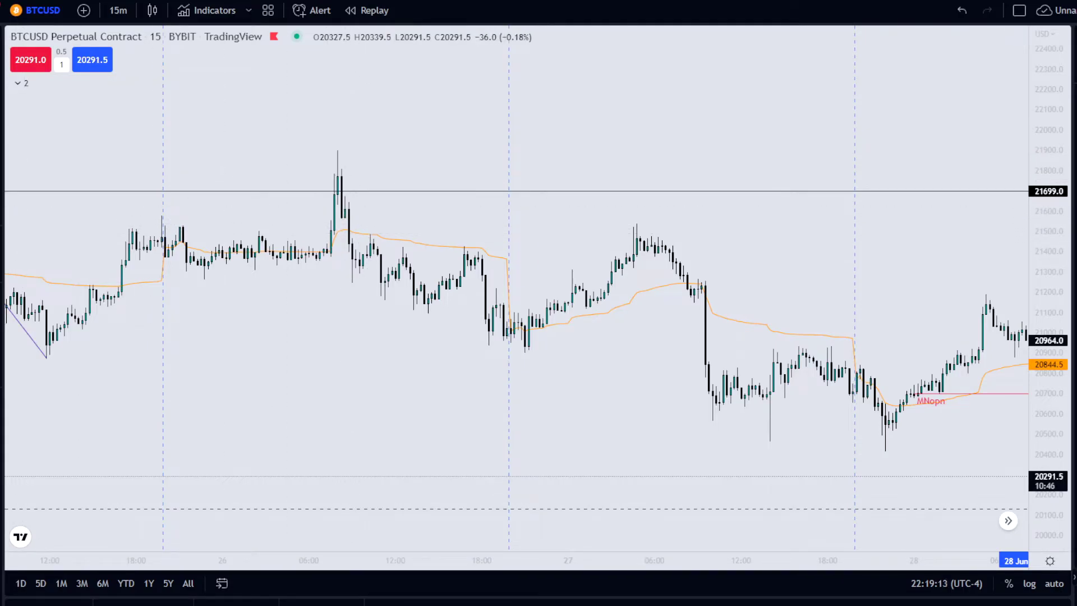
left_click(1, 72)
left_click(40, 67)
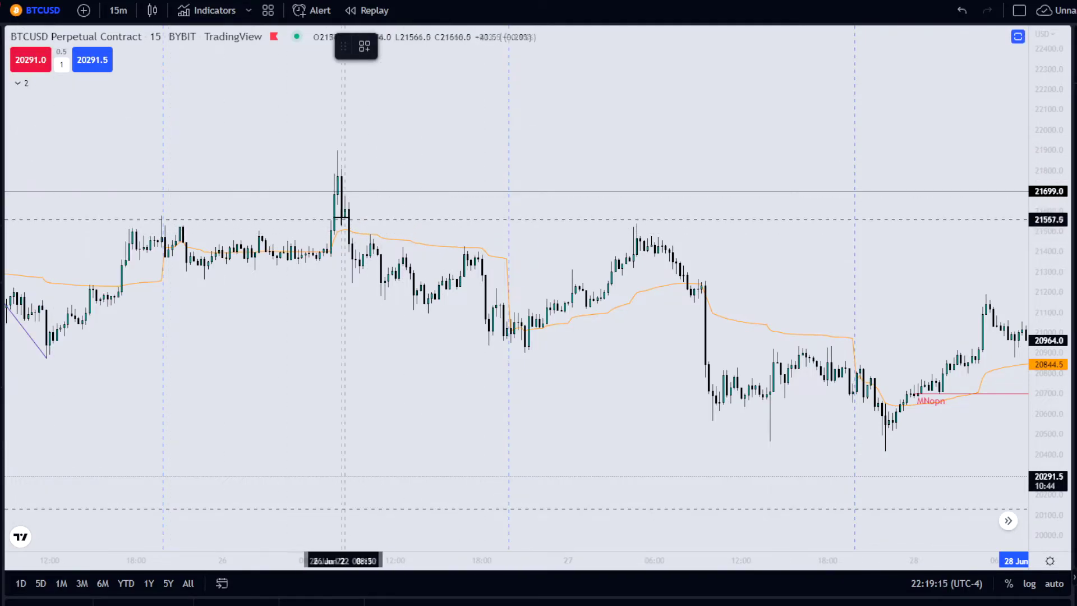
left_click(342, 216)
left_click(665, 216)
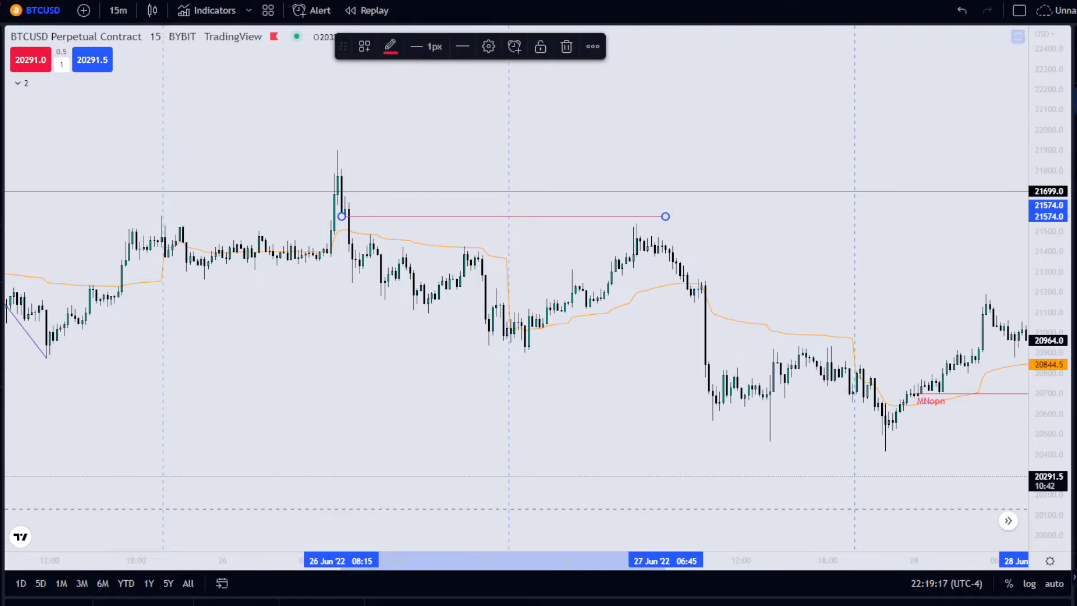
left_click(351, 237)
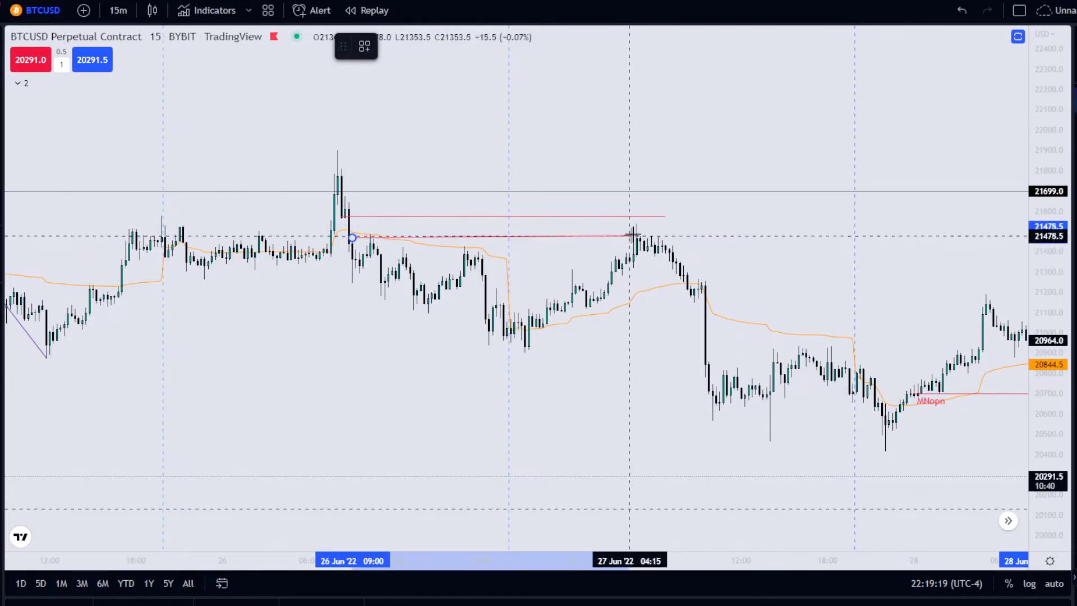
left_click(665, 239)
left_click_drag(623, 273, 600, 301)
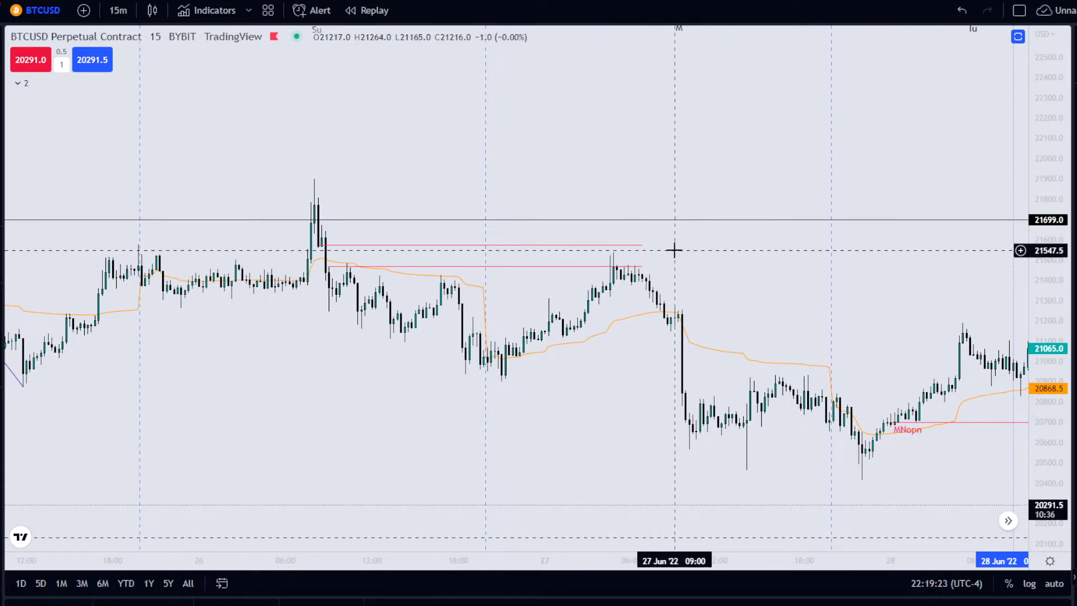
Draw a horizontal trend line at 20893.5 from the 26 June 21:00 low to the 27 June 09:30 drop
left_click_drag(624, 281, 597, 281)
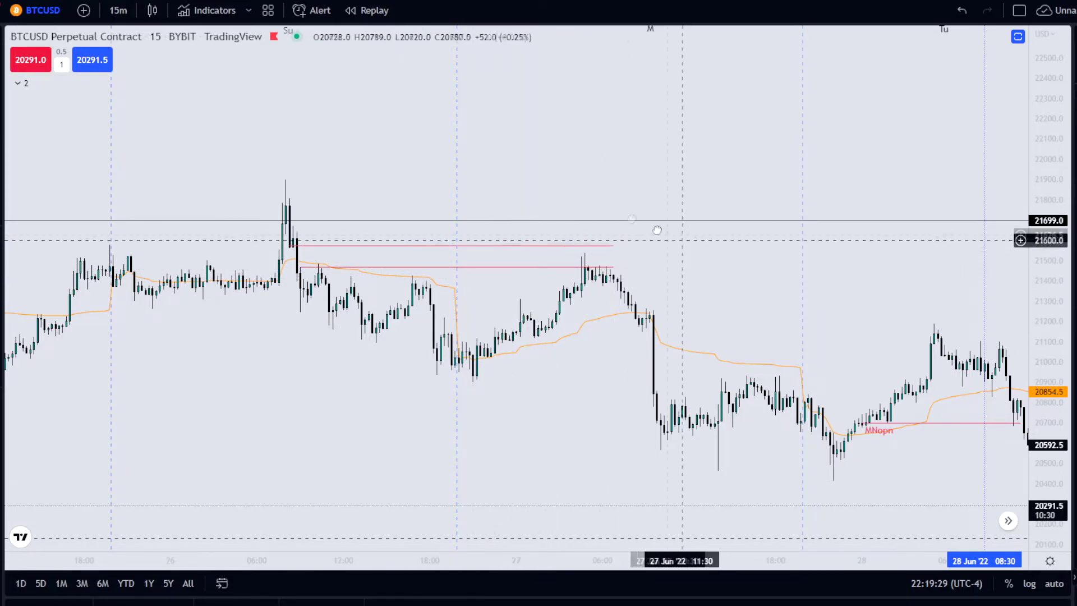
left_click_drag(619, 229, 555, 194)
left_click_drag(602, 346, 584, 319)
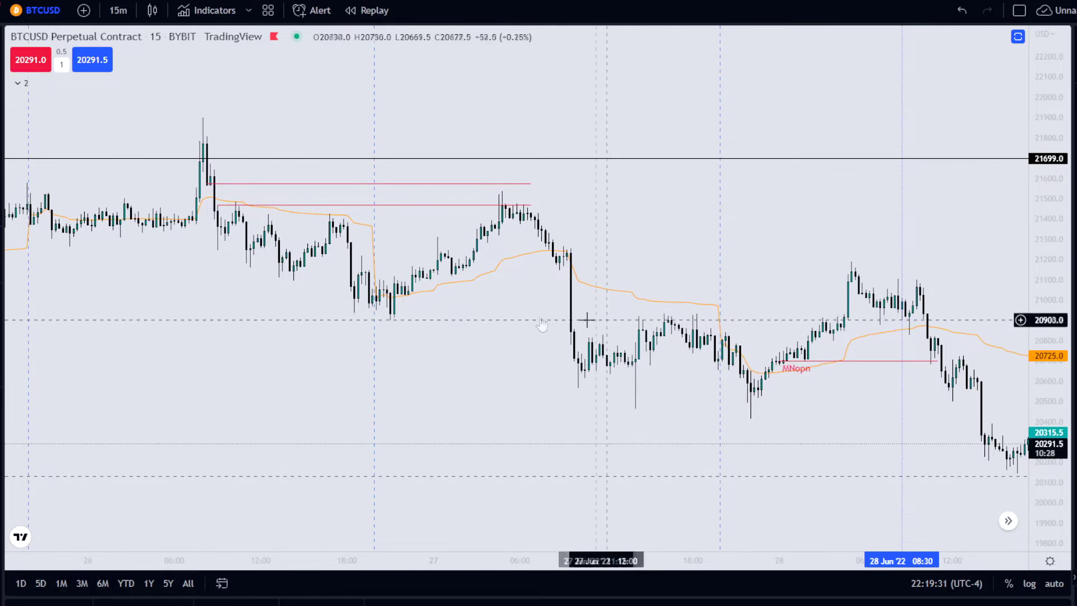
left_click(389, 322)
left_click(570, 322)
Mark the 23 June rally's imbalance with two horizontal trend lines at 20578 and 20660, extended to the 27 June lows
scroll(570, 368, "down", 3)
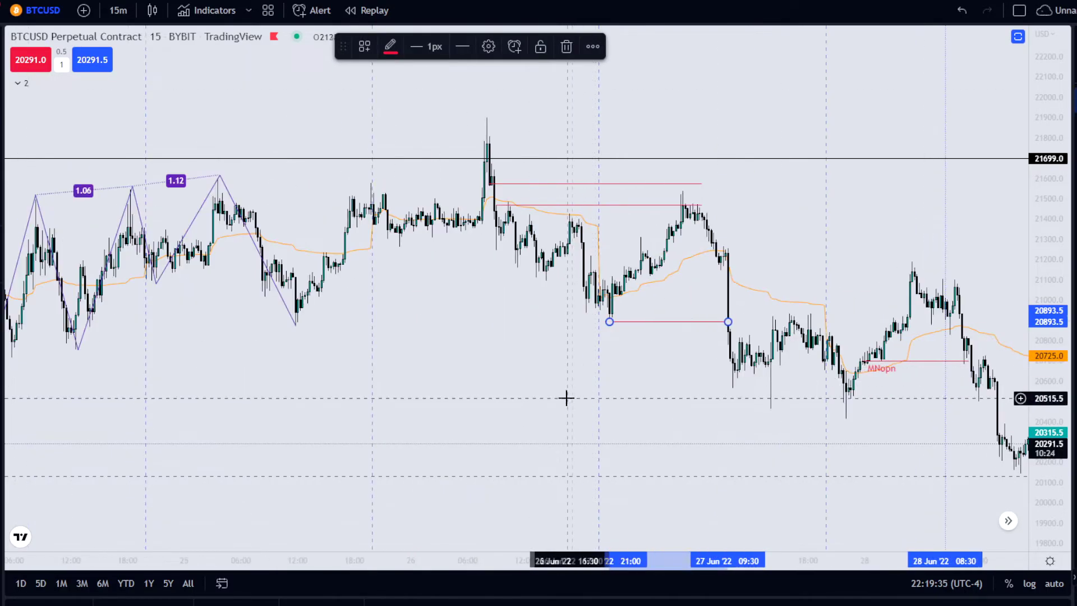
scroll(570, 389, "down", 3)
scroll(177, 375, "up", 2)
left_click_drag(177, 375, 229, 357)
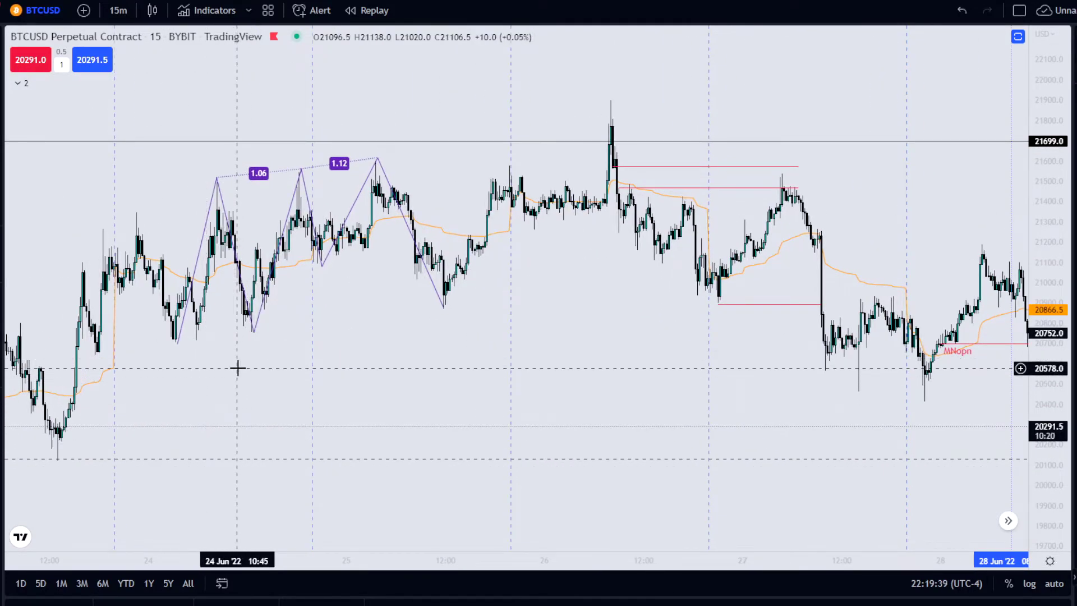
key("alt+t")
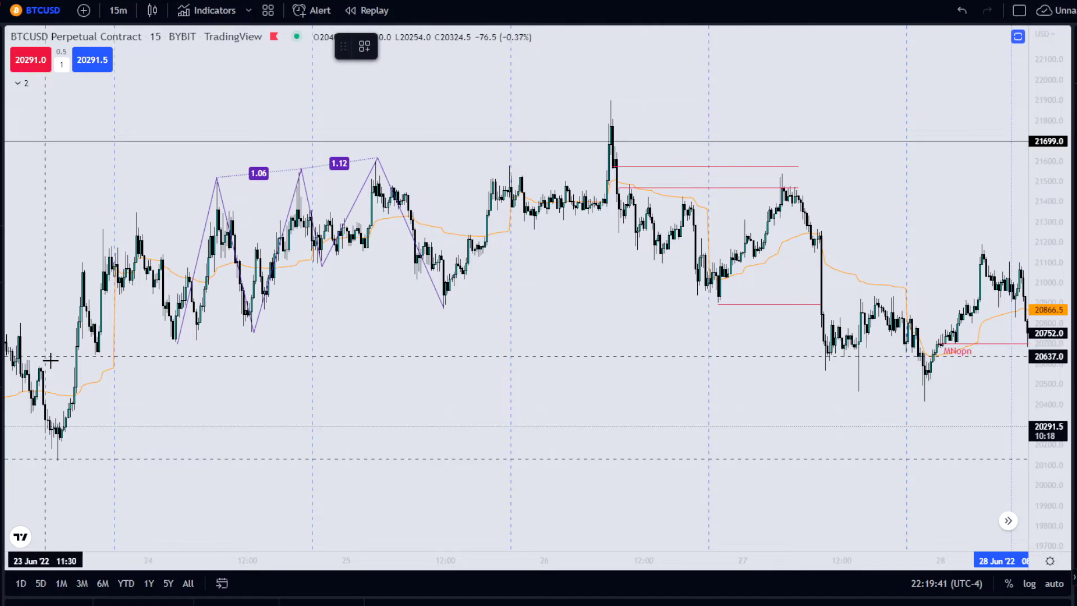
left_click(74, 368)
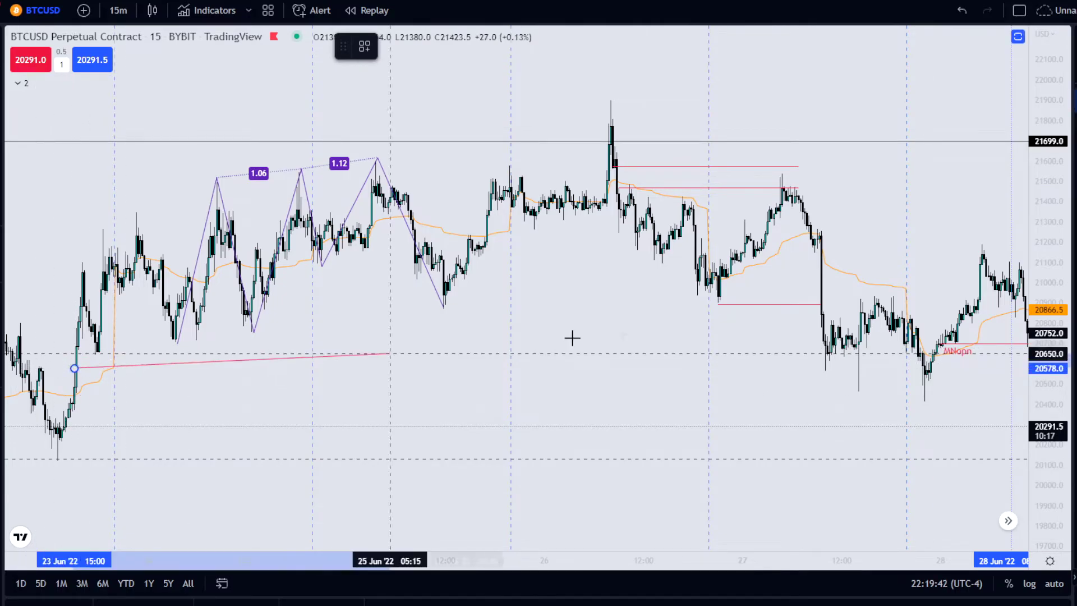
left_click(848, 373)
left_click(80, 347)
key("alt+t")
left_click(78, 351)
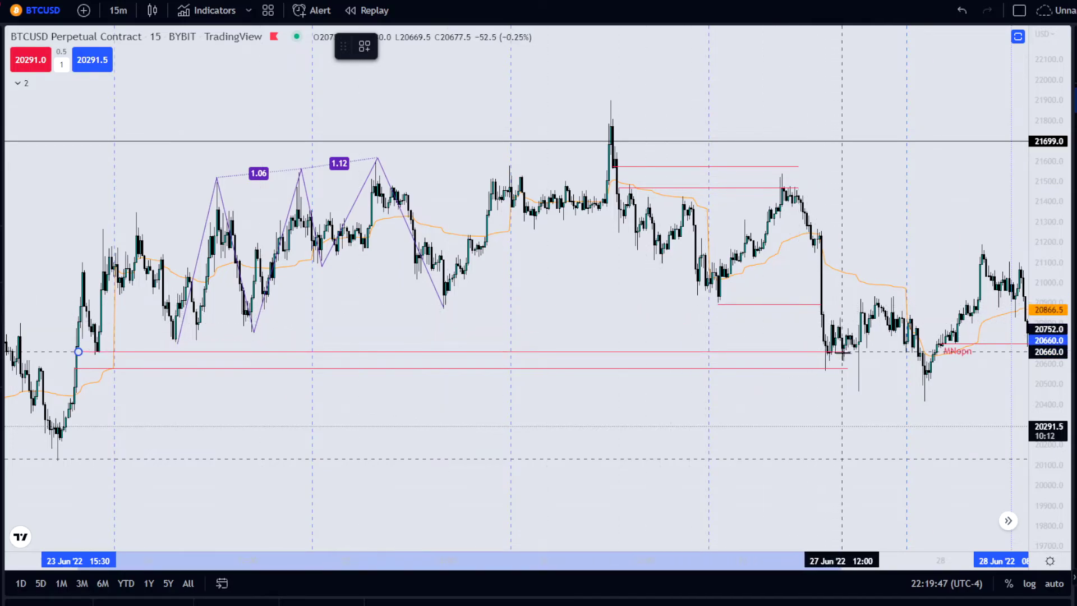
left_click(845, 351)
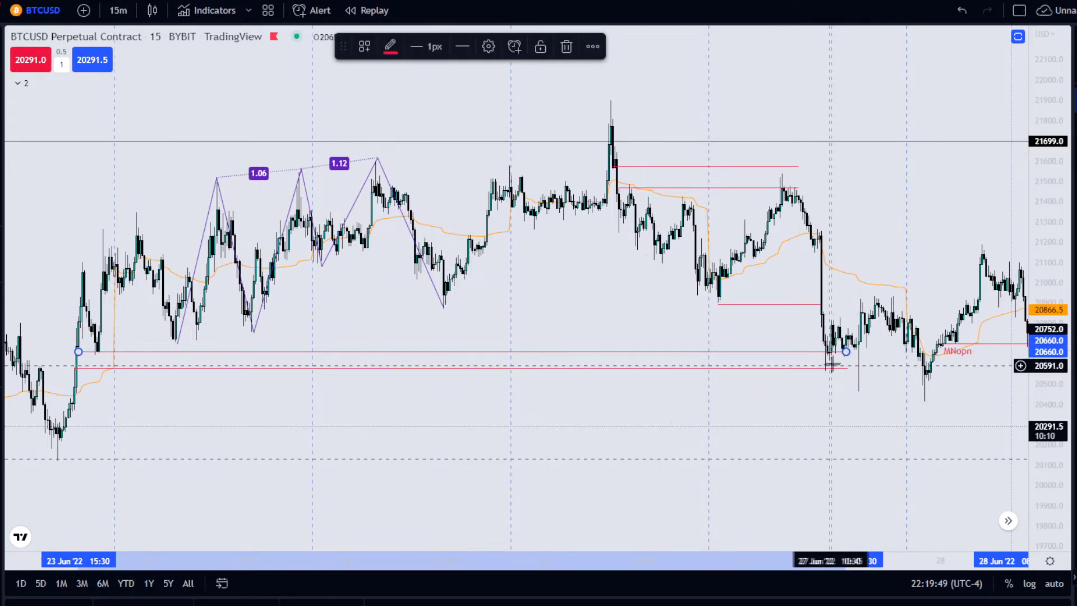
Draw a horizontal trend line at 20933 across the 27 June consolidation highs, from 27 June 09:45 to 28 June 05:00
left_click_drag(852, 299, 785, 340)
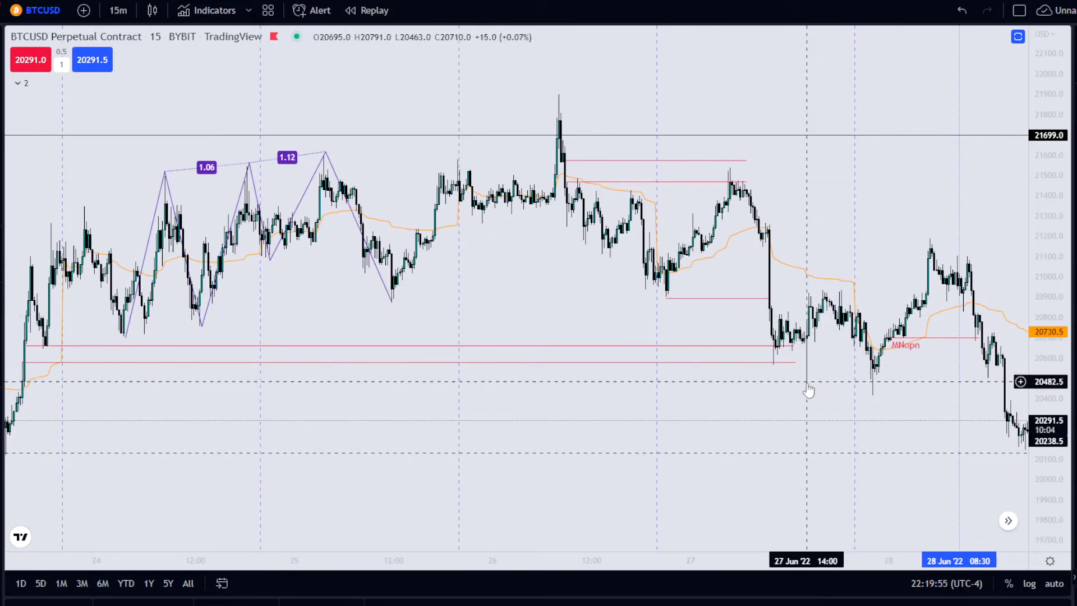
left_click_drag(832, 284, 783, 230)
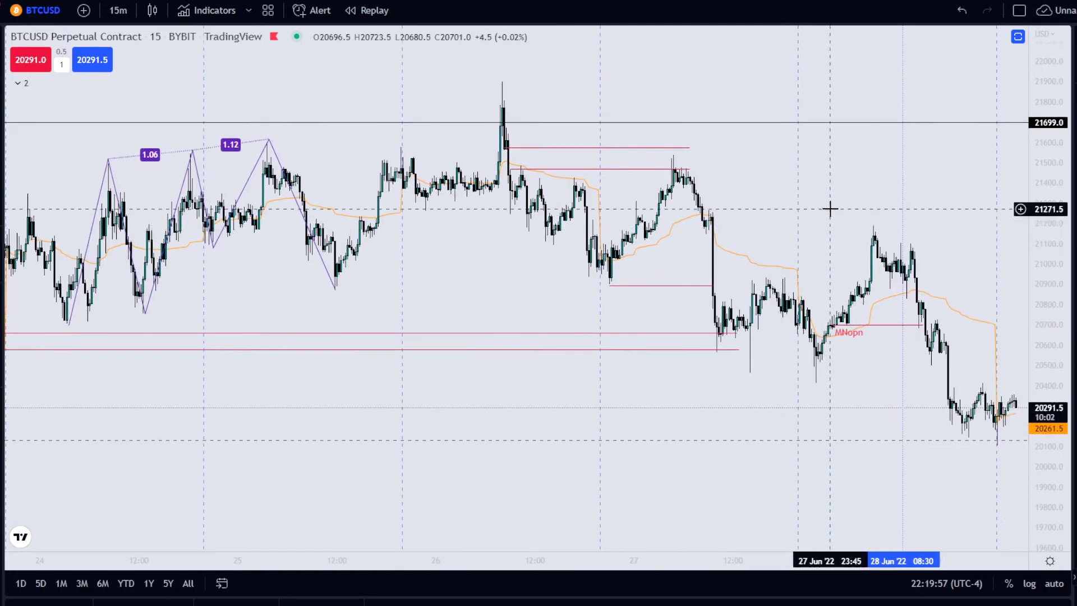
left_click_drag(836, 368, 666, 388)
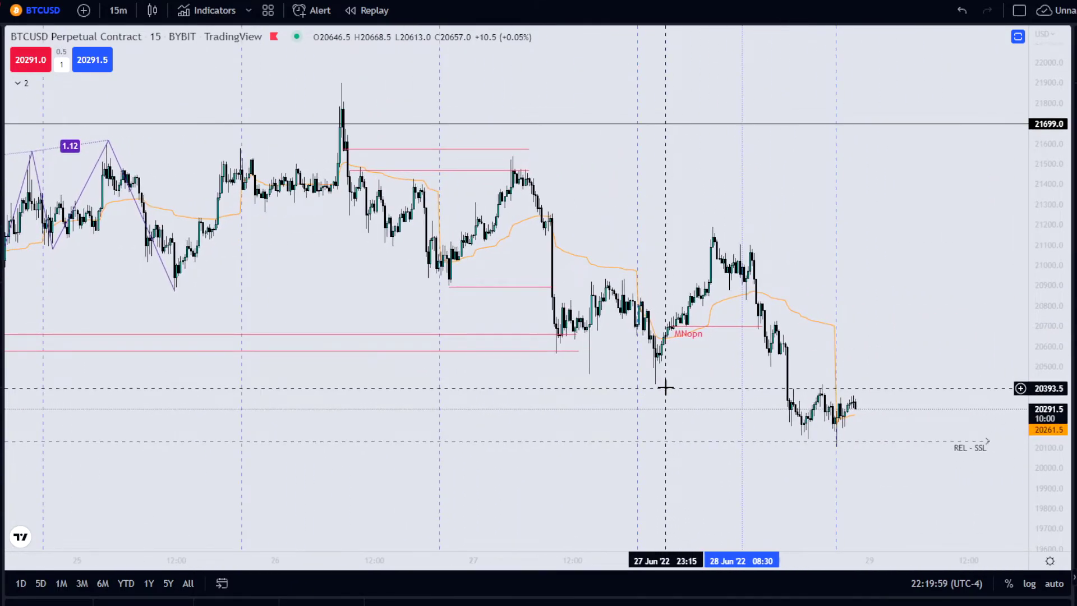
scroll(617, 309, "up", 3)
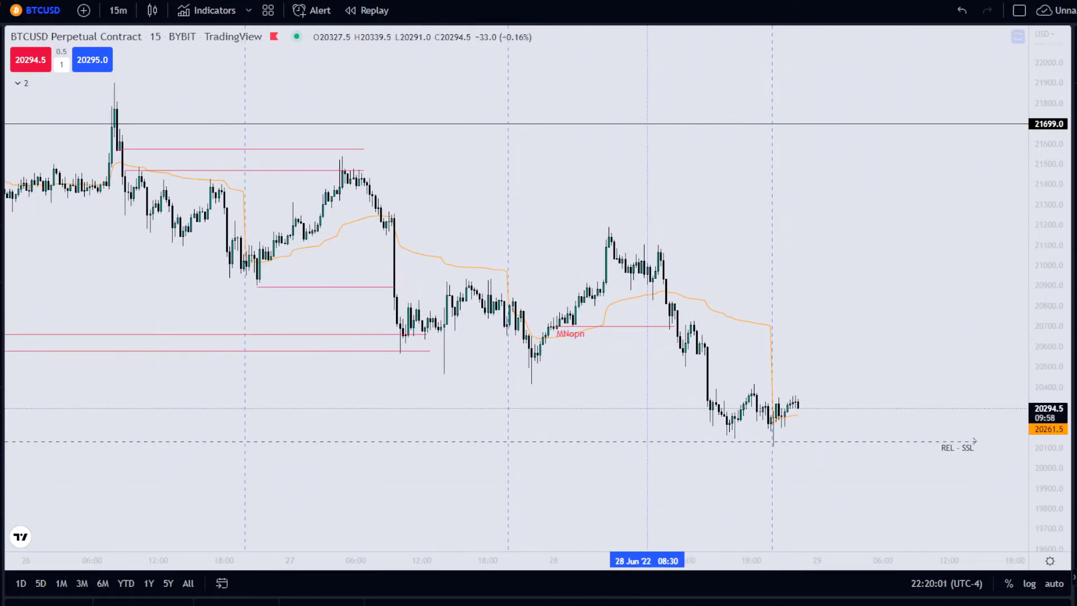
left_click(397, 279)
left_click(606, 279)
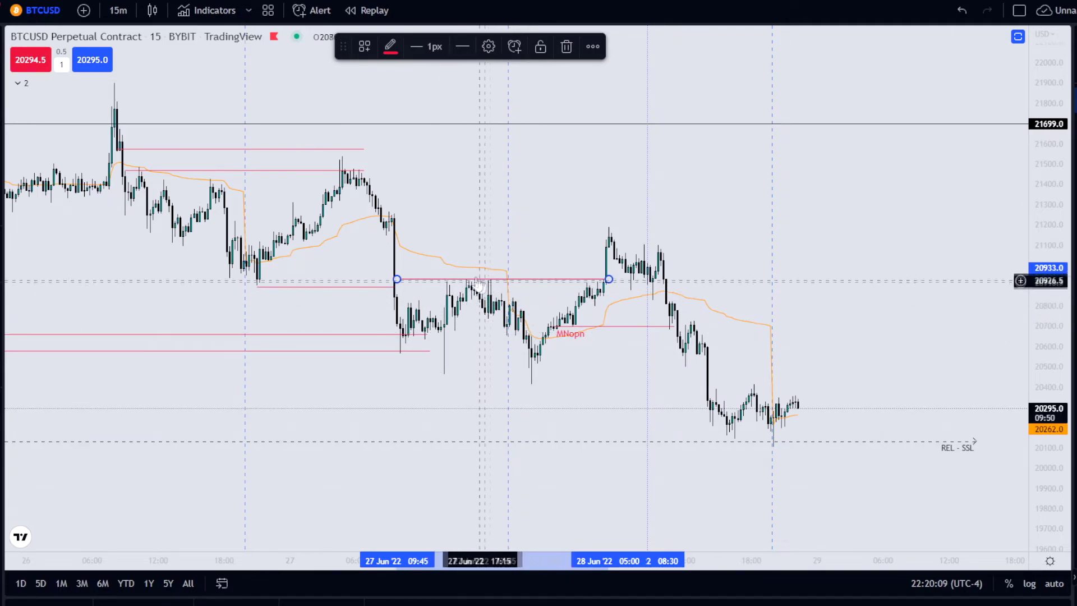
left_click(421, 243)
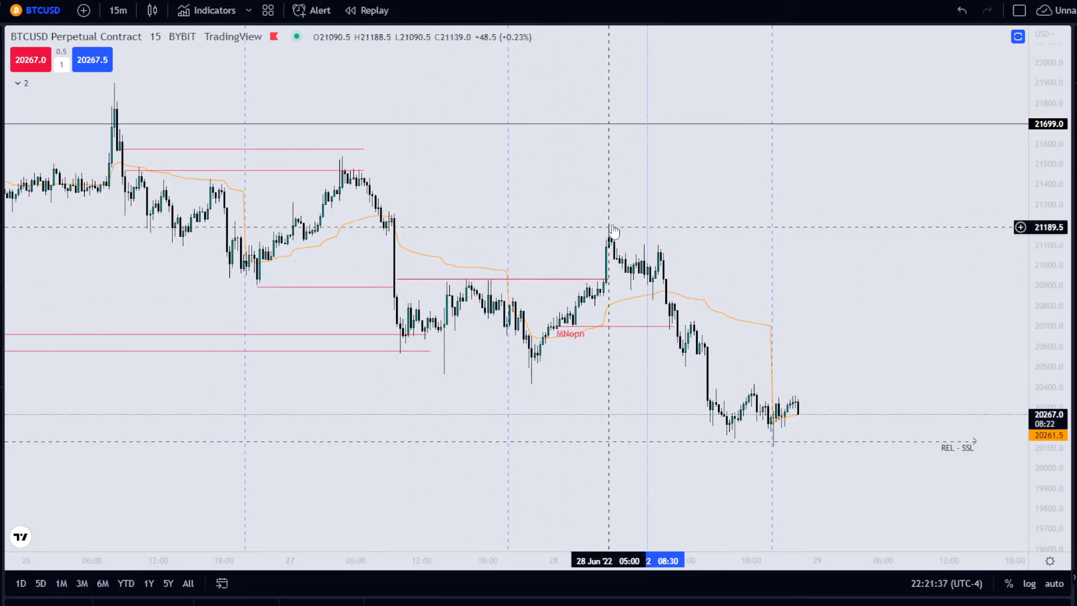
Draw a horizontal trend line at about 20410 across the late 28 June highs, extending into early 29 June
scroll(724, 242, "up", 2)
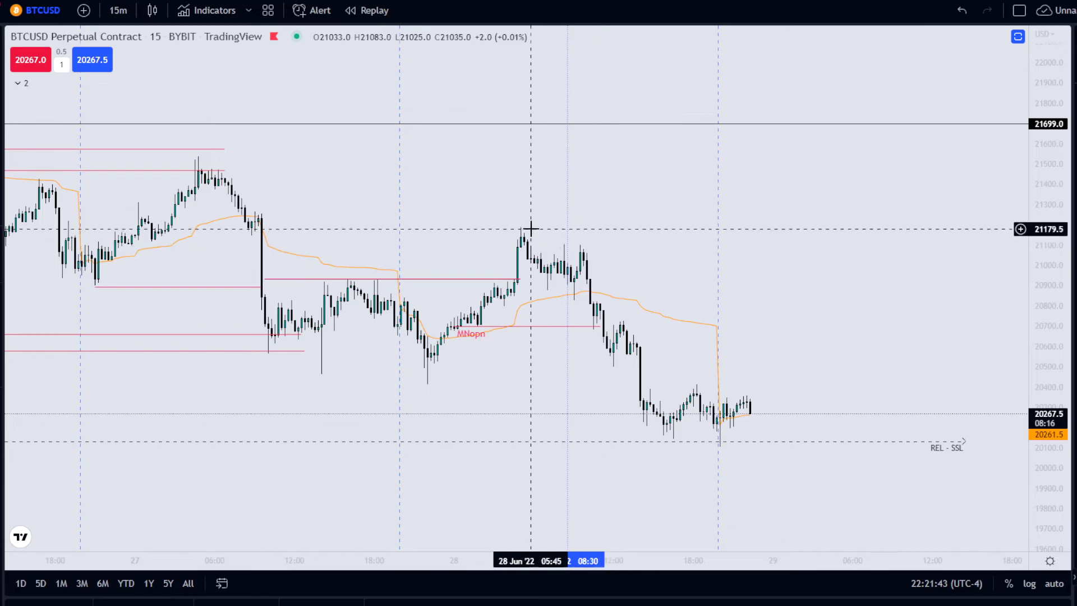
left_click_drag(546, 238, 521, 227)
left_click_drag(697, 361, 663, 284)
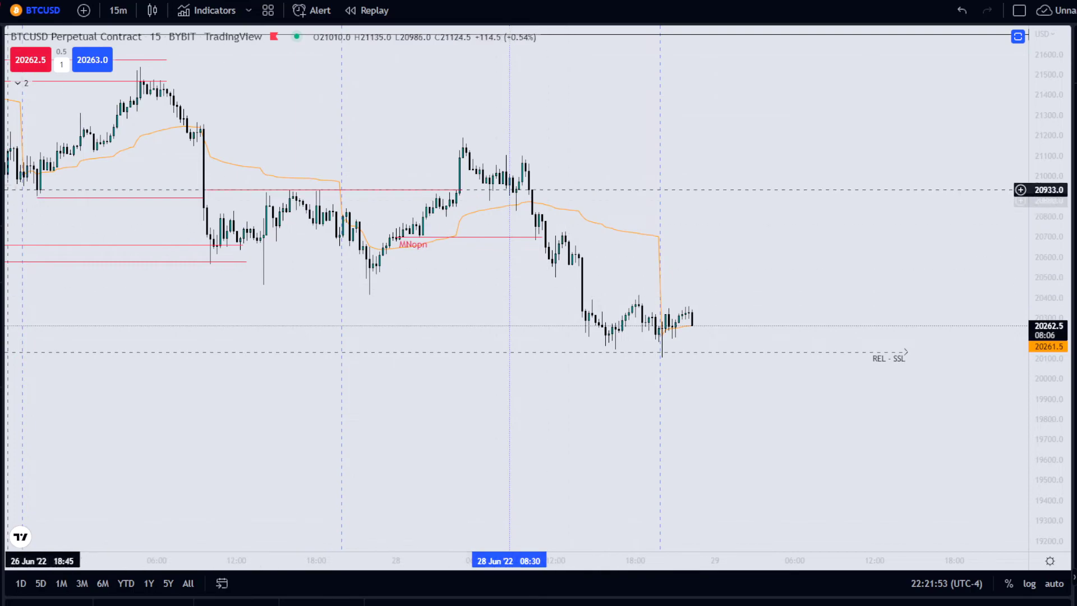
left_click(588, 295)
left_click(738, 295)
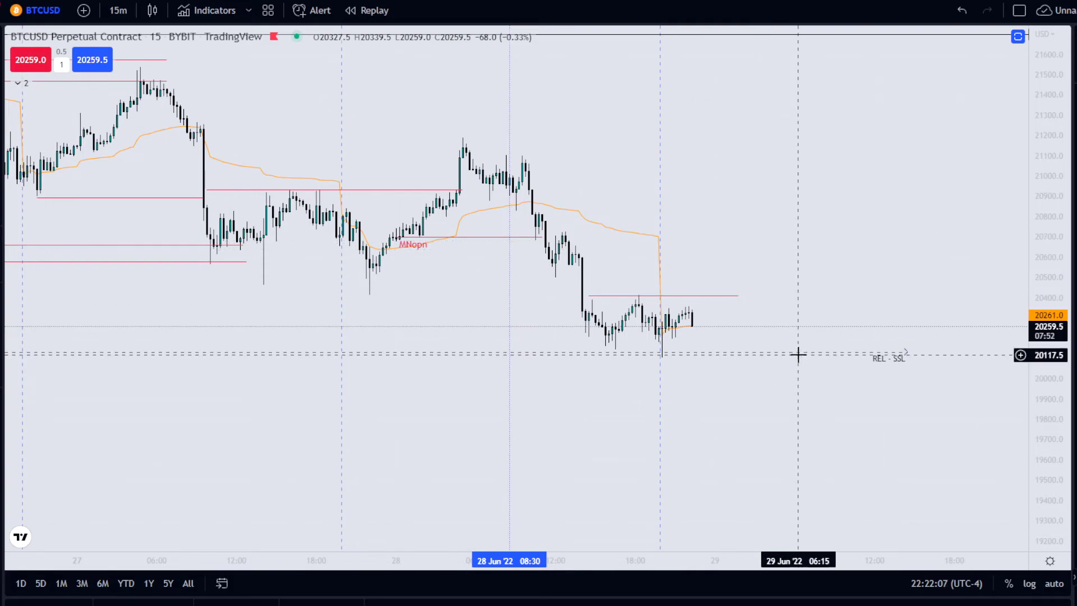
Trace the REL - SSL level back to the 22–23 June lows and compare them with the latest price action on 28 June
scroll(819, 360, "down", 5)
scroll(382, 367, "left", 10)
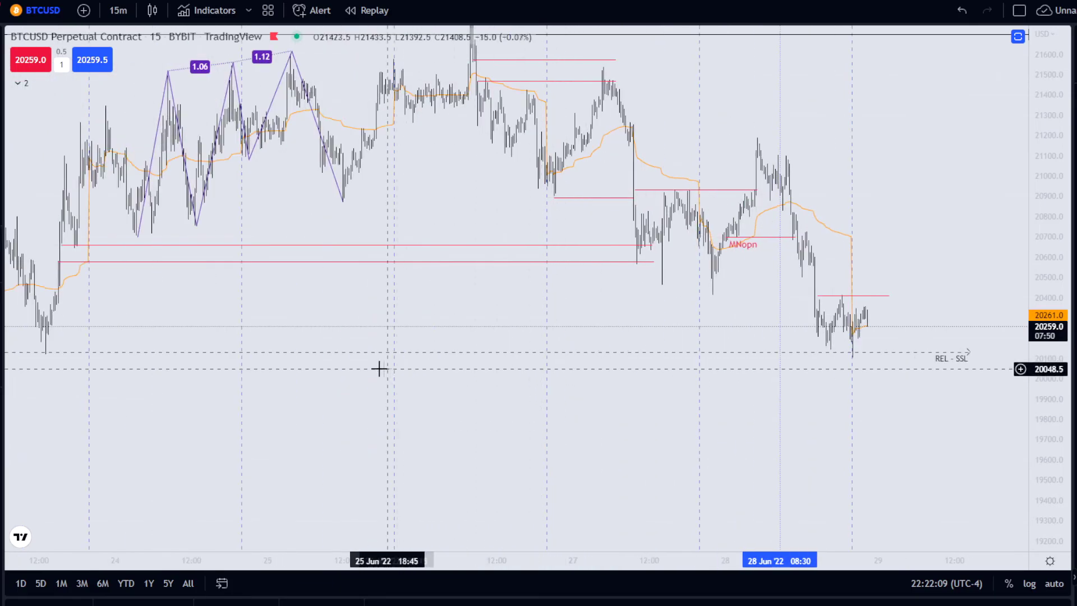
scroll(701, 372, "up", 3)
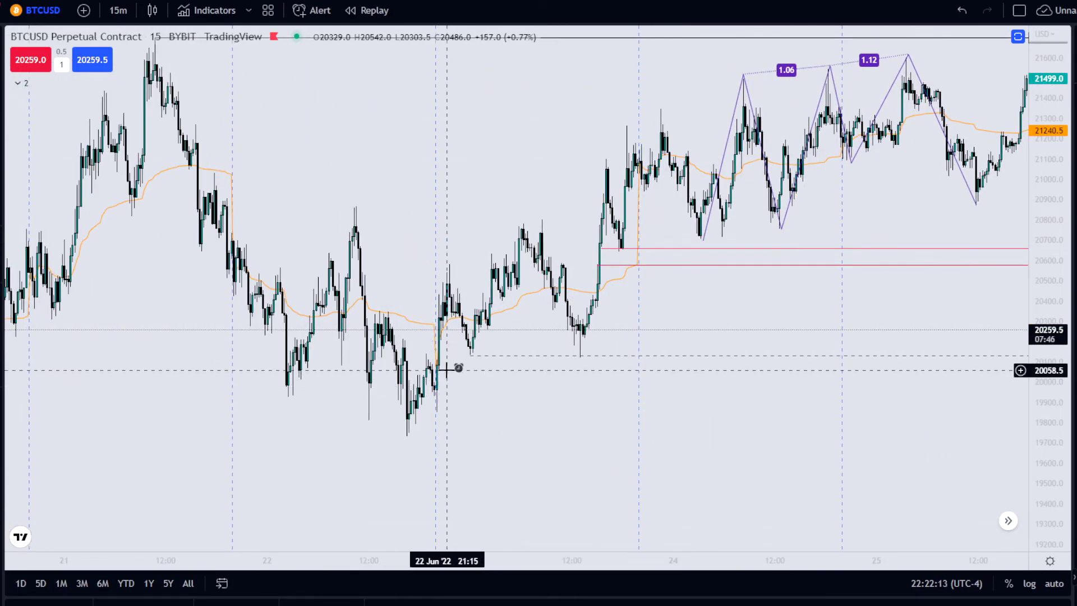
left_click_drag(449, 386, 387, 373)
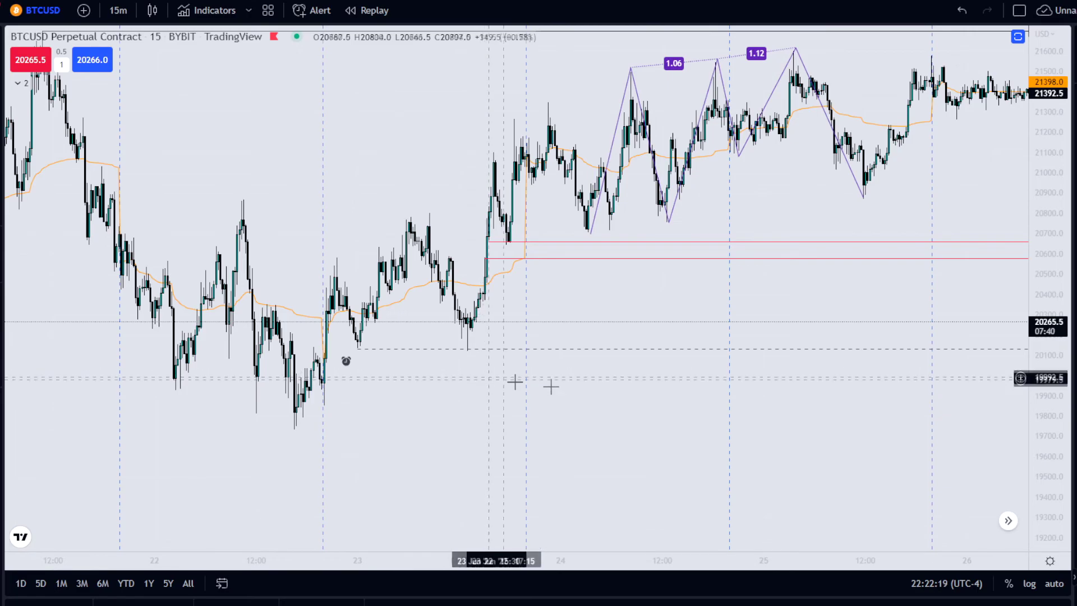
left_click_drag(644, 388, 628, 387)
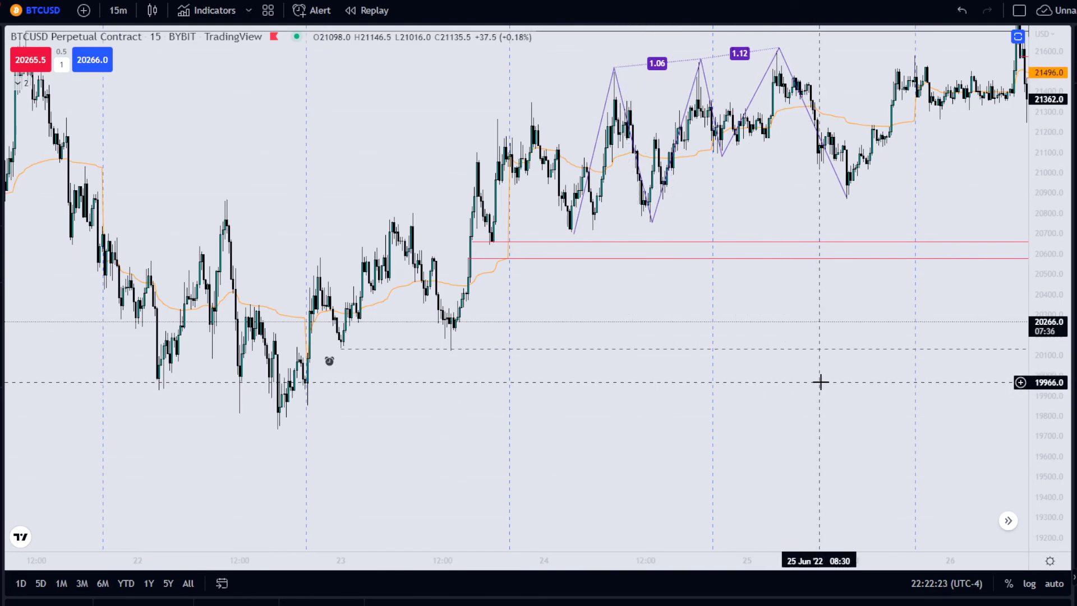
left_click_drag(836, 380, 222, 377)
left_click_drag(892, 379, 520, 370)
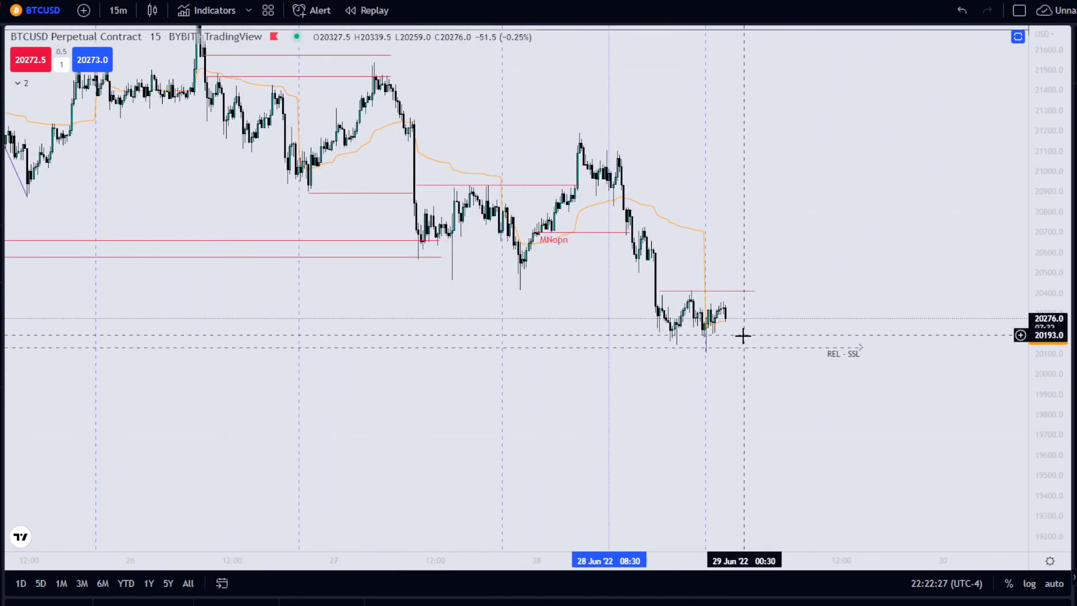
scroll(661, 325, "up", 2)
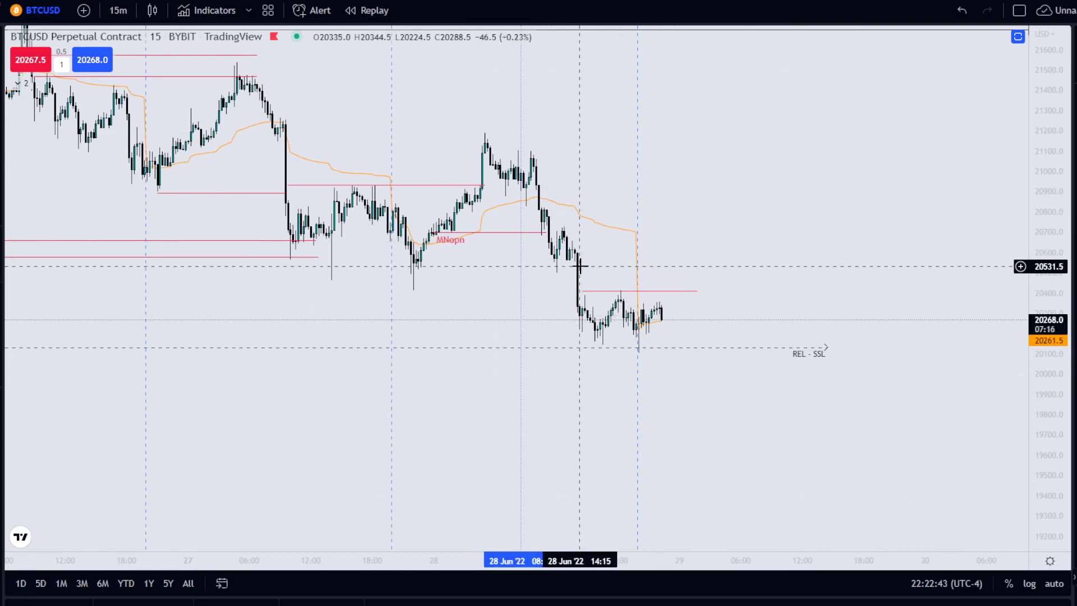
scroll(644, 316, "up", 1)
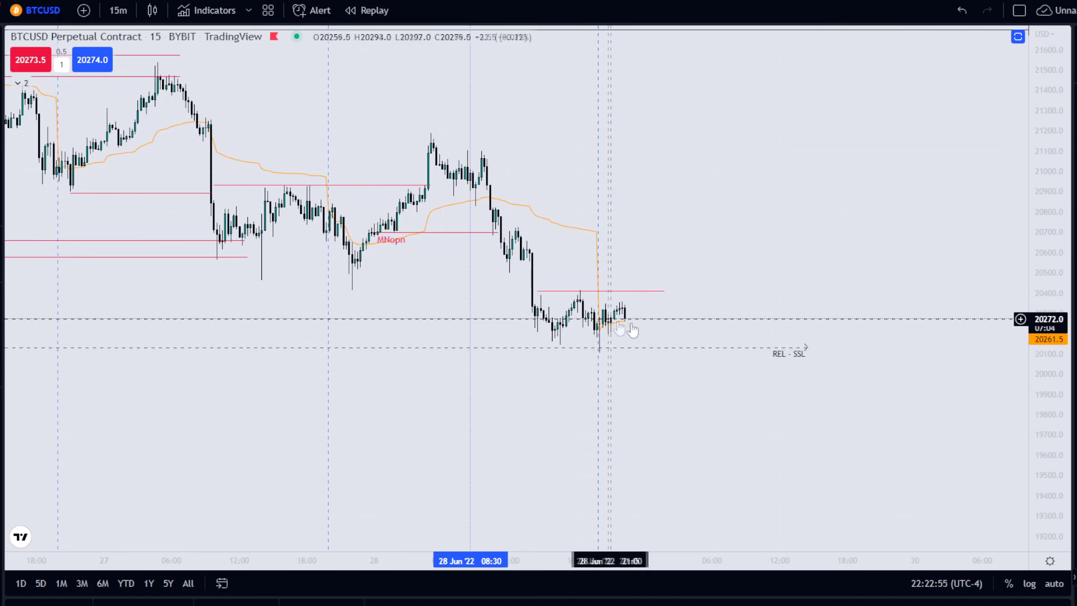
Review the price path from the 26 June spike above 21699 through the marked levels down to the REL - SSL line
left_click_drag(329, 175, 483, 176)
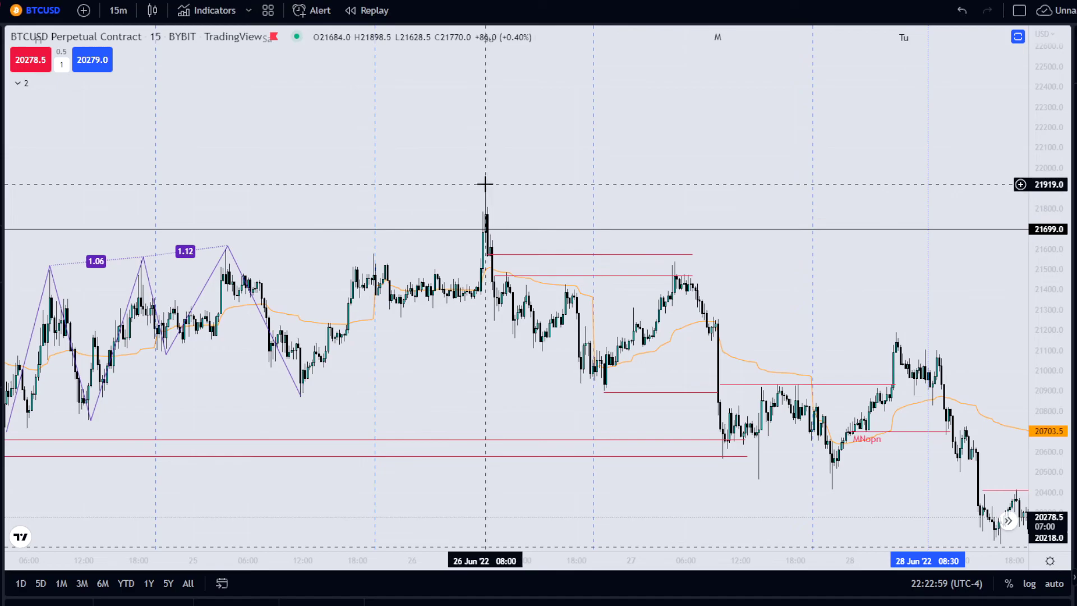
scroll(494, 177, "up", 2)
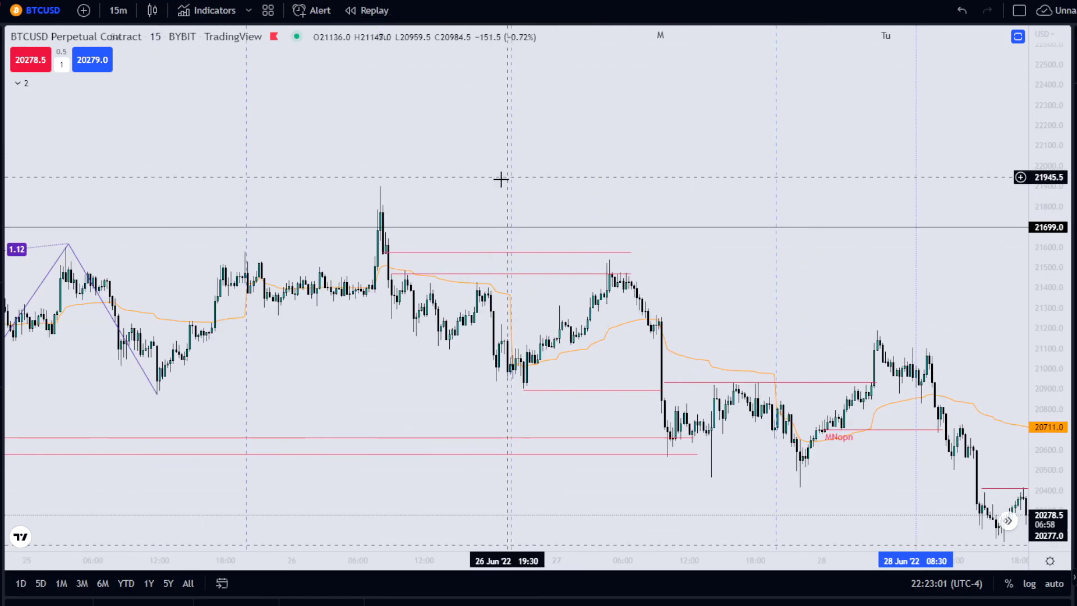
left_click_drag(425, 181, 485, 179)
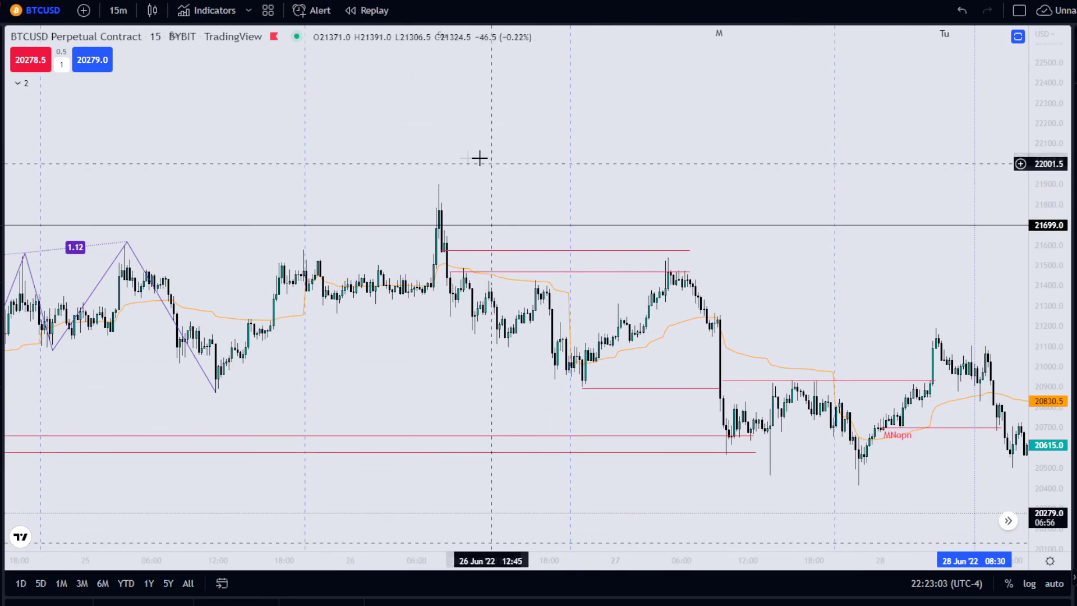
scroll(463, 176, "down", 1)
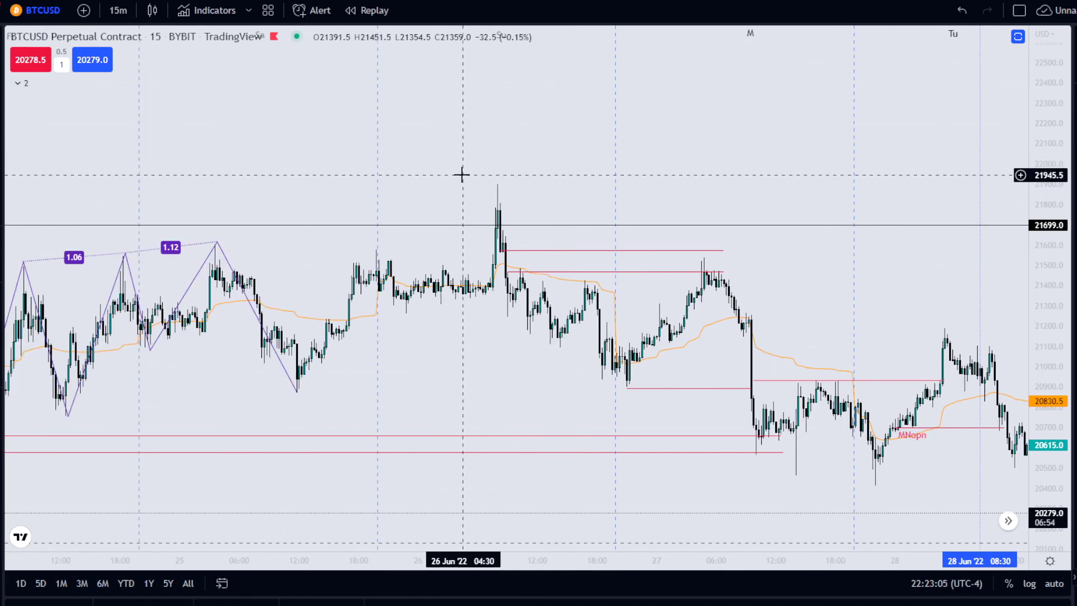
scroll(464, 178, "up", 1)
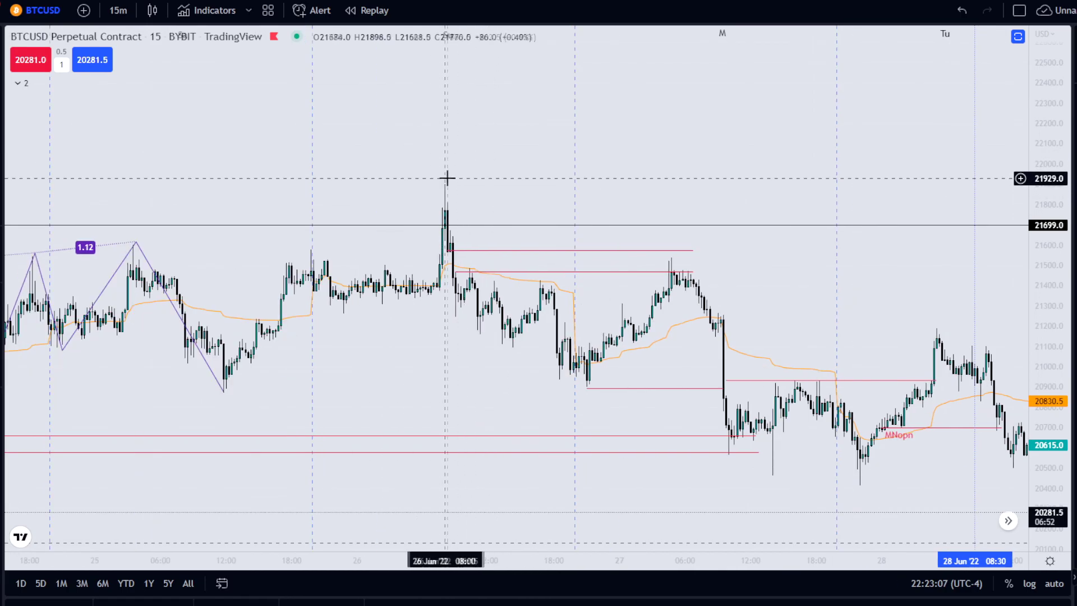
left_click_drag(452, 175, 403, 164)
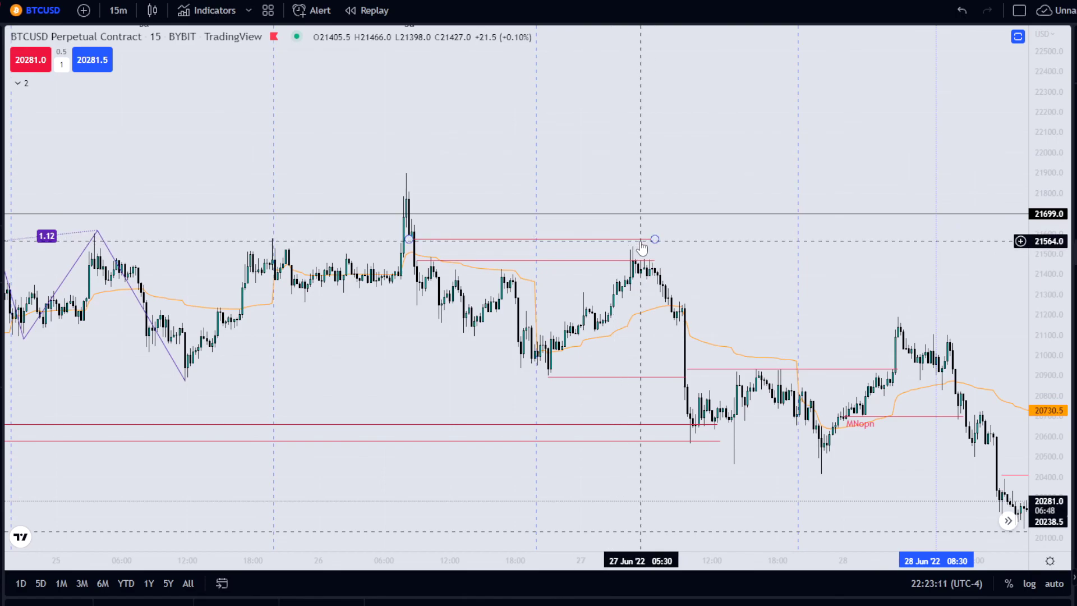
left_click_drag(750, 272, 680, 243)
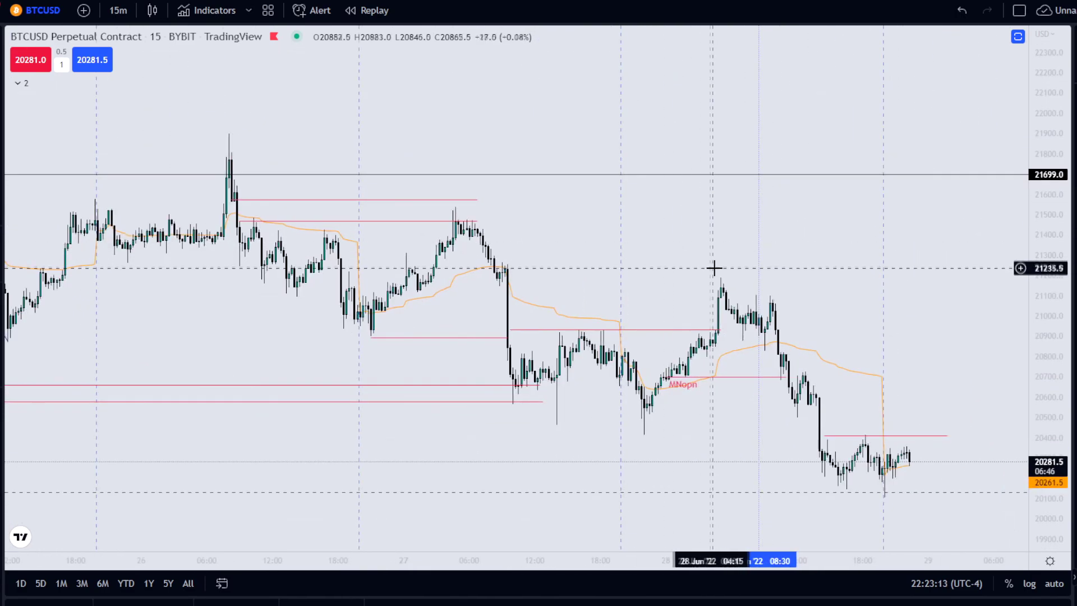
left_click_drag(723, 274, 577, 224)
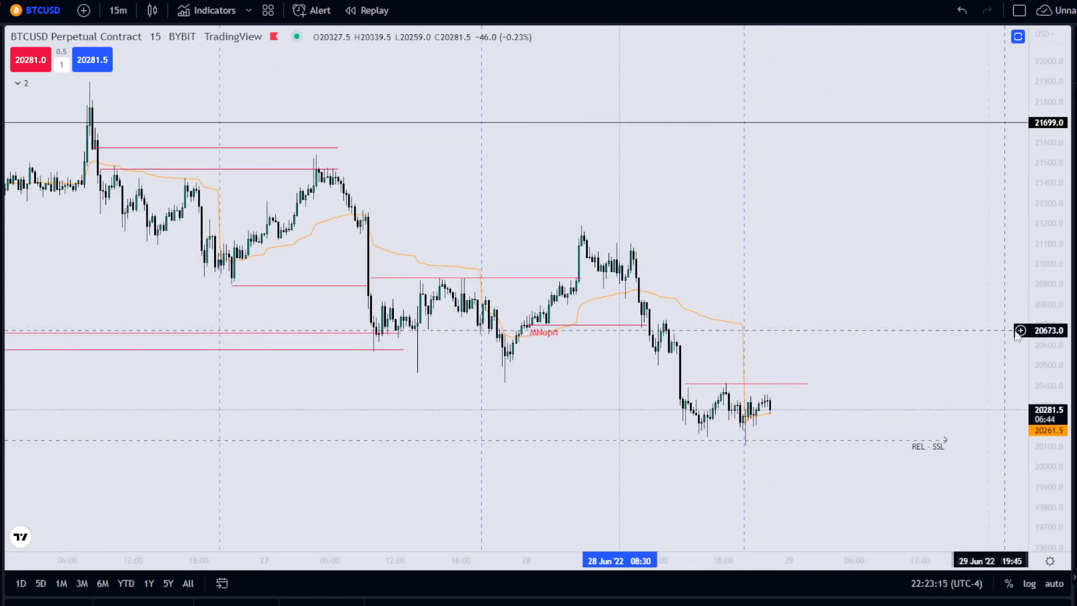
scroll(966, 389, "down", 2)
scroll(948, 404, "down", 2)
scroll(908, 443, "up", 1)
left_click_drag(896, 452, 748, 405)
left_click_drag(849, 387, 741, 396)
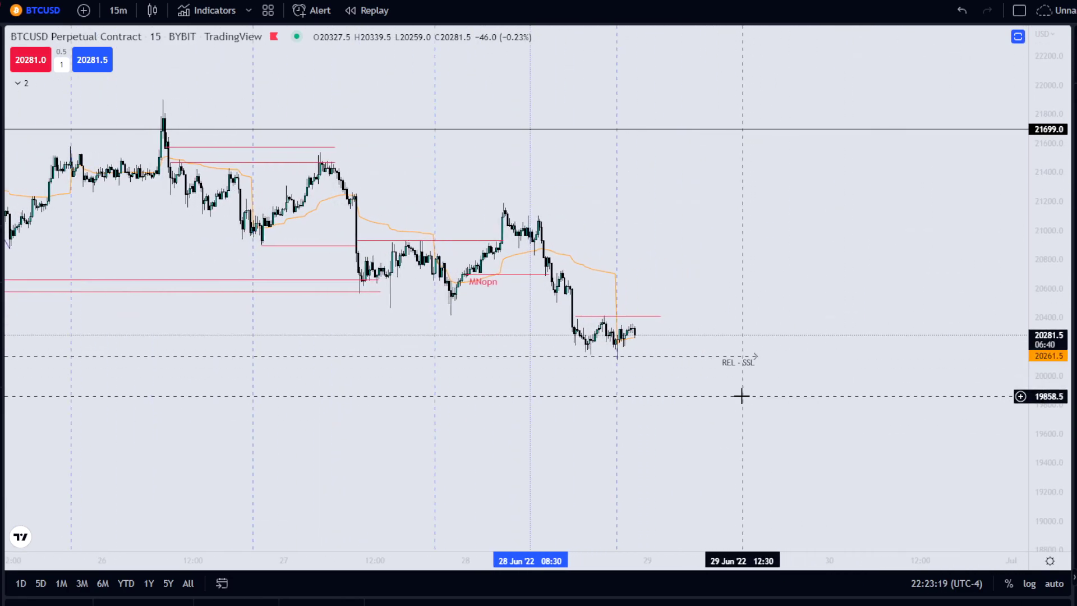